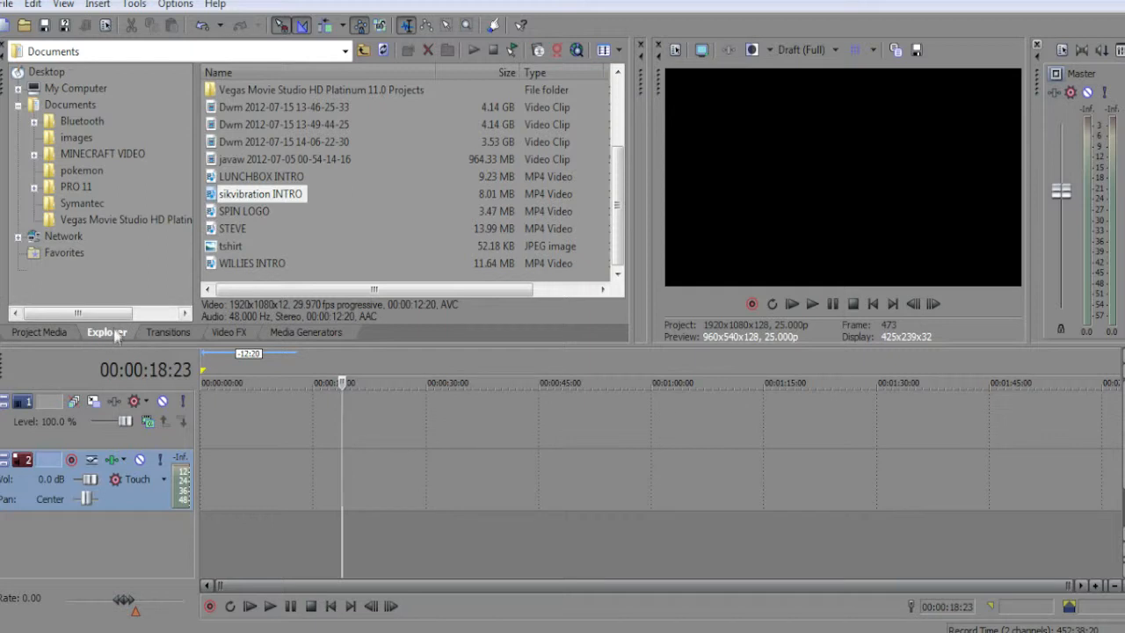
Place the sikvibration INTRO clip at the very start of the empty timeline and return the playhead to the beginning
left_click_drag(267, 199, 238, 435)
left_click(220, 430)
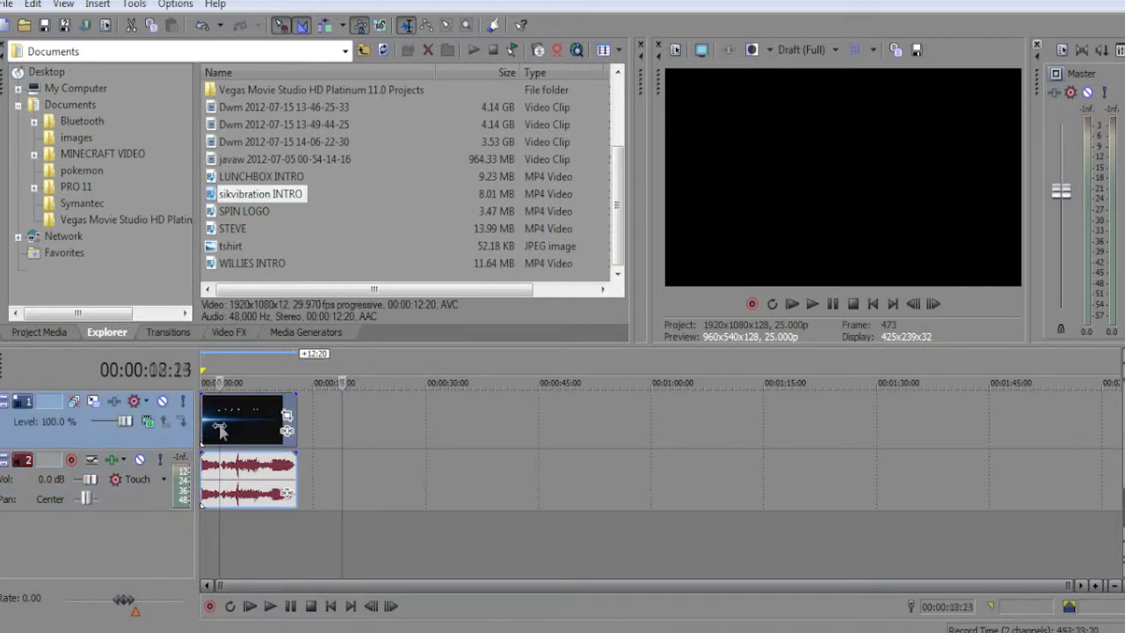
left_click(205, 426)
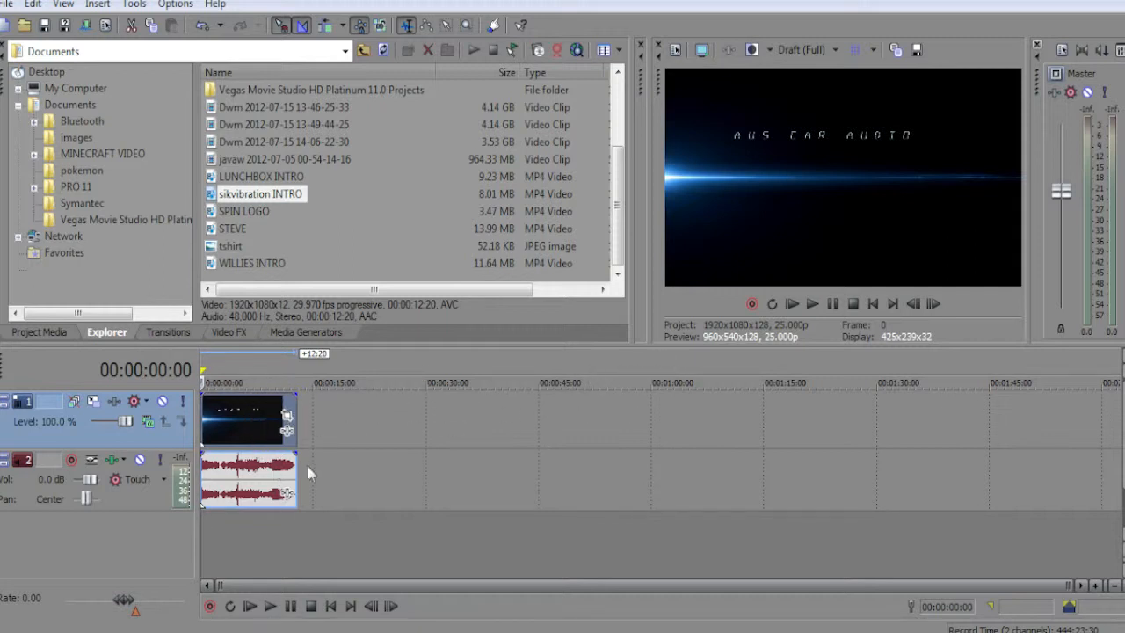
Set the project's video template to HD 1080-60i (1920x1080, 29.970 fps) with field order None (progressive scan)
left_click(675, 51)
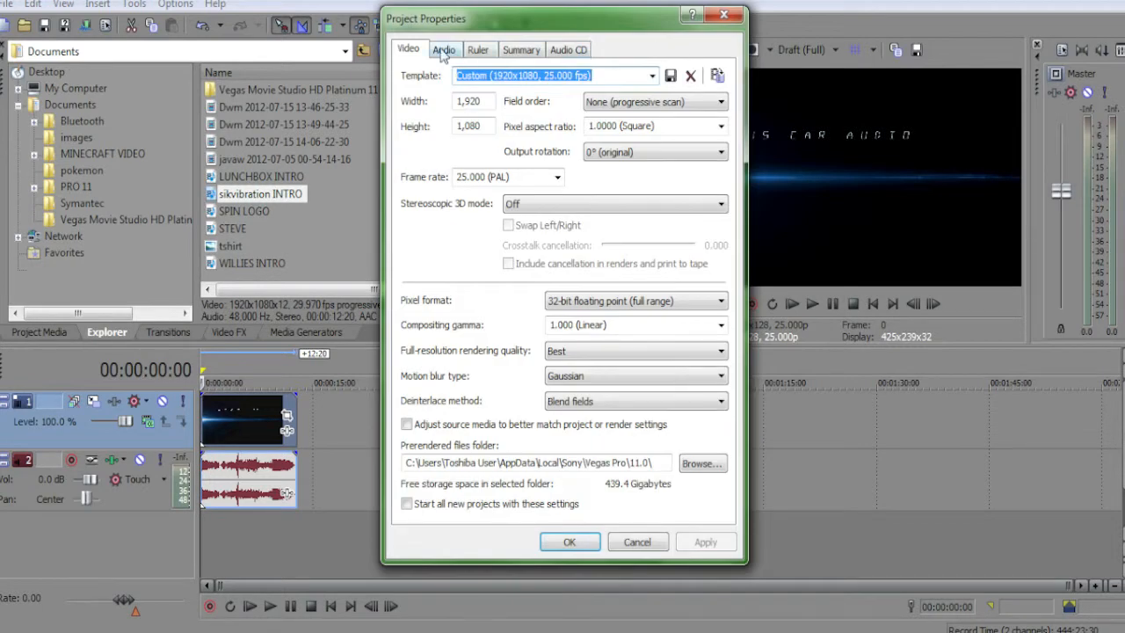
left_click(652, 76)
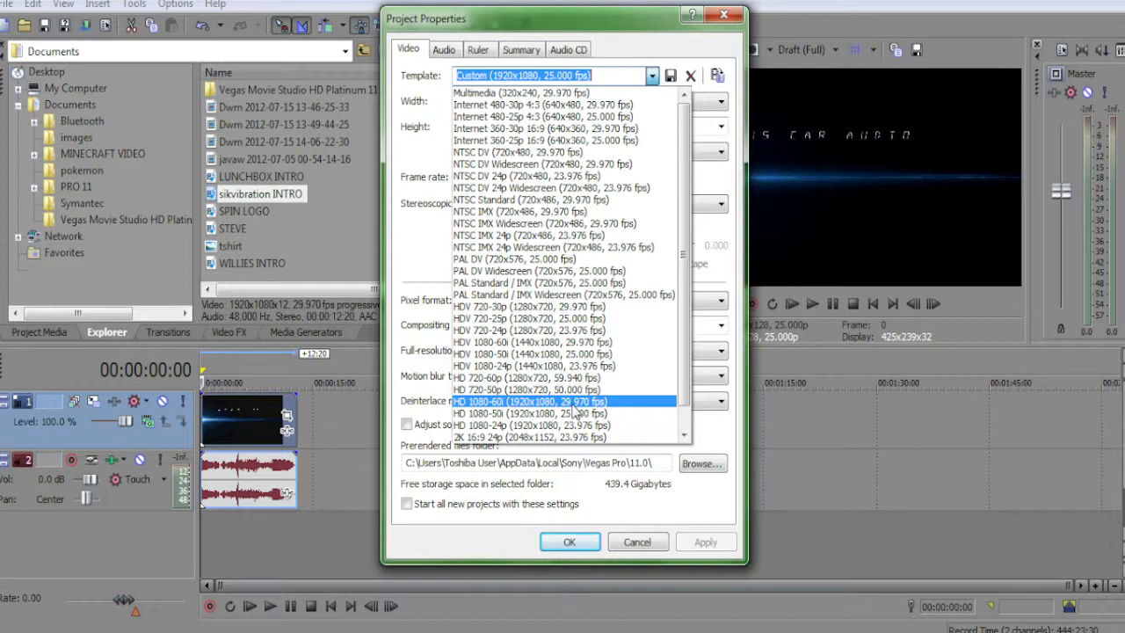
left_click(573, 403)
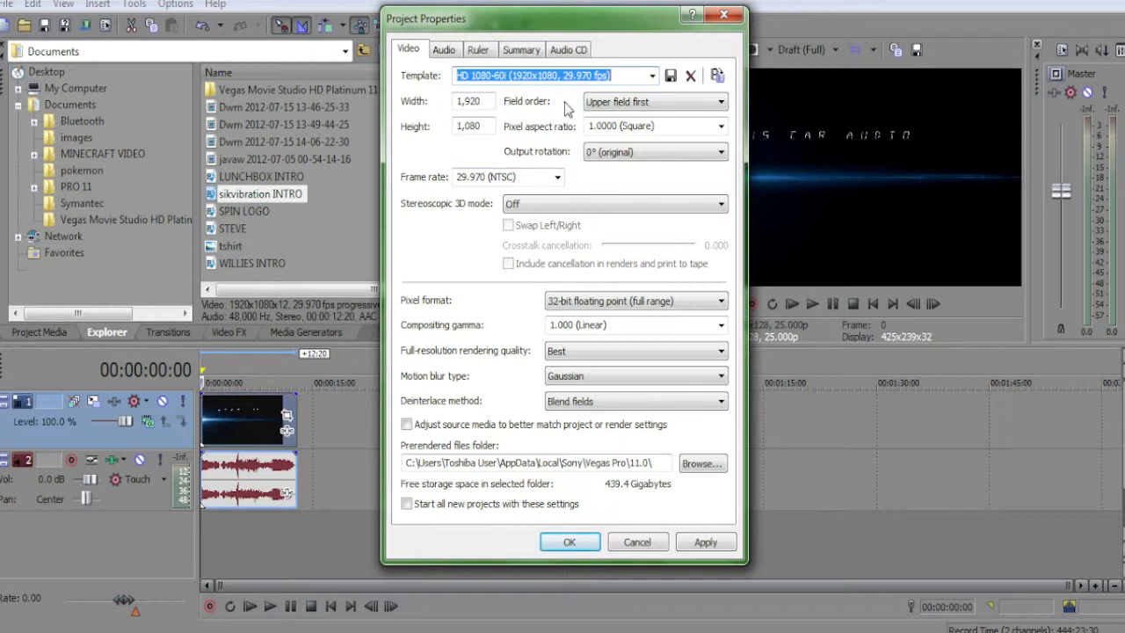
left_click(696, 106)
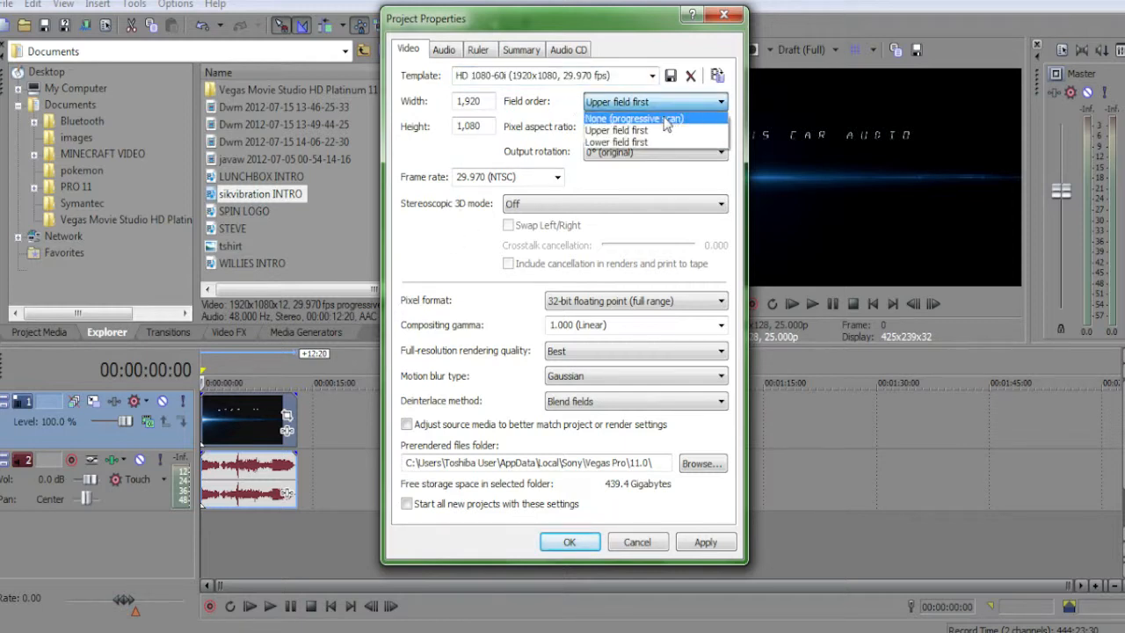
left_click(659, 118)
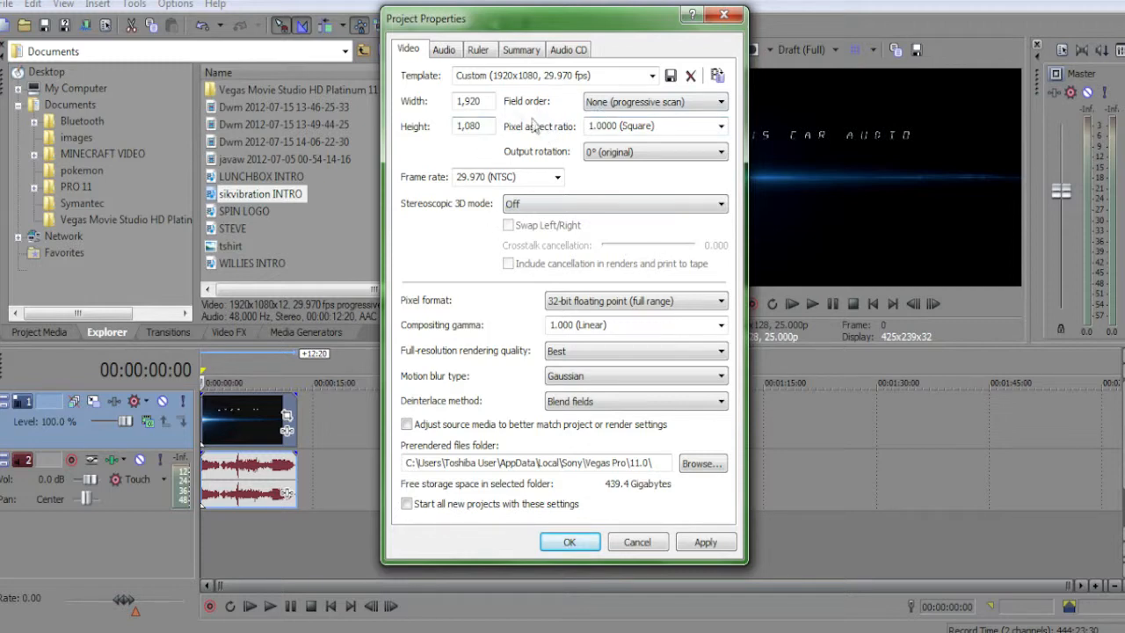
Choose 32-bit floating point (full range) pixel format, Blend fields deinterlacing and Best full-resolution rendering quality for the project
left_click(717, 303)
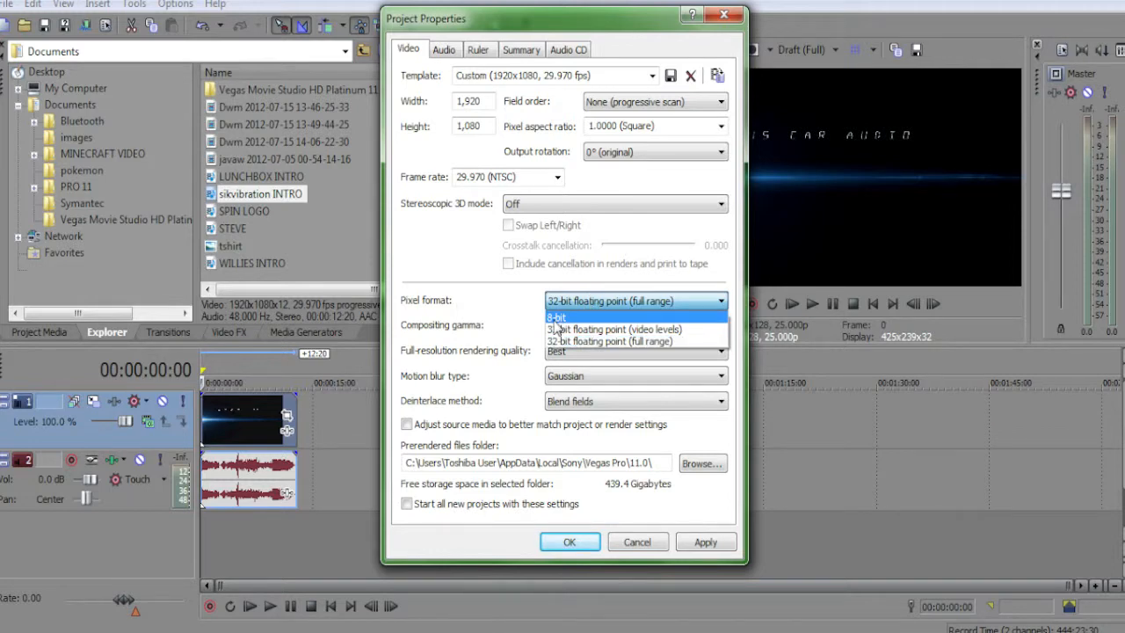
left_click(577, 342)
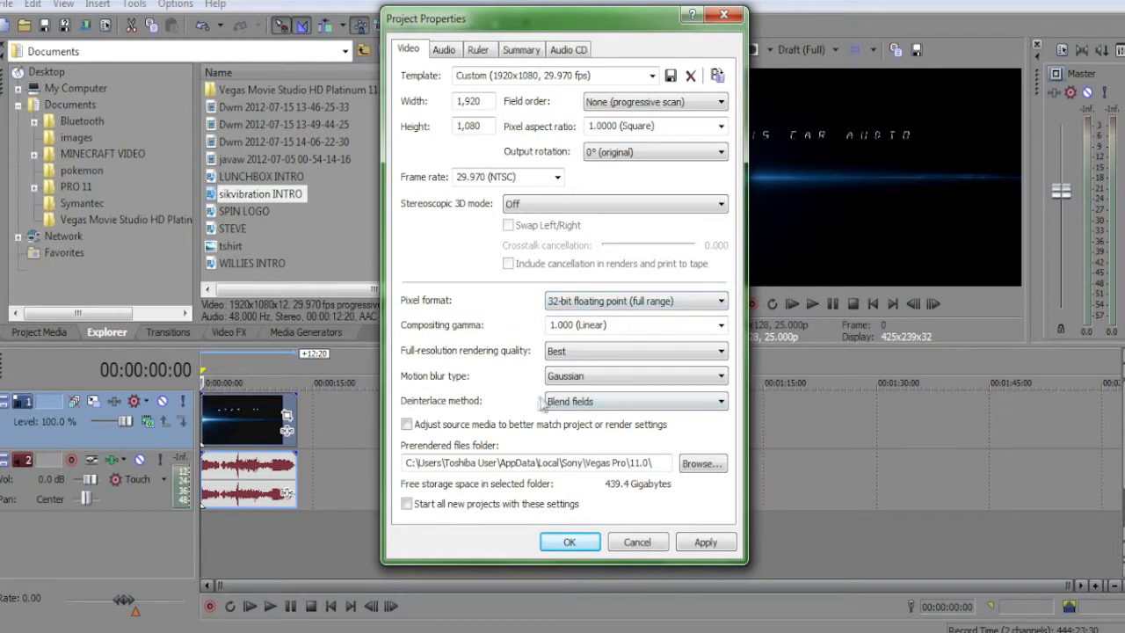
left_click(673, 407)
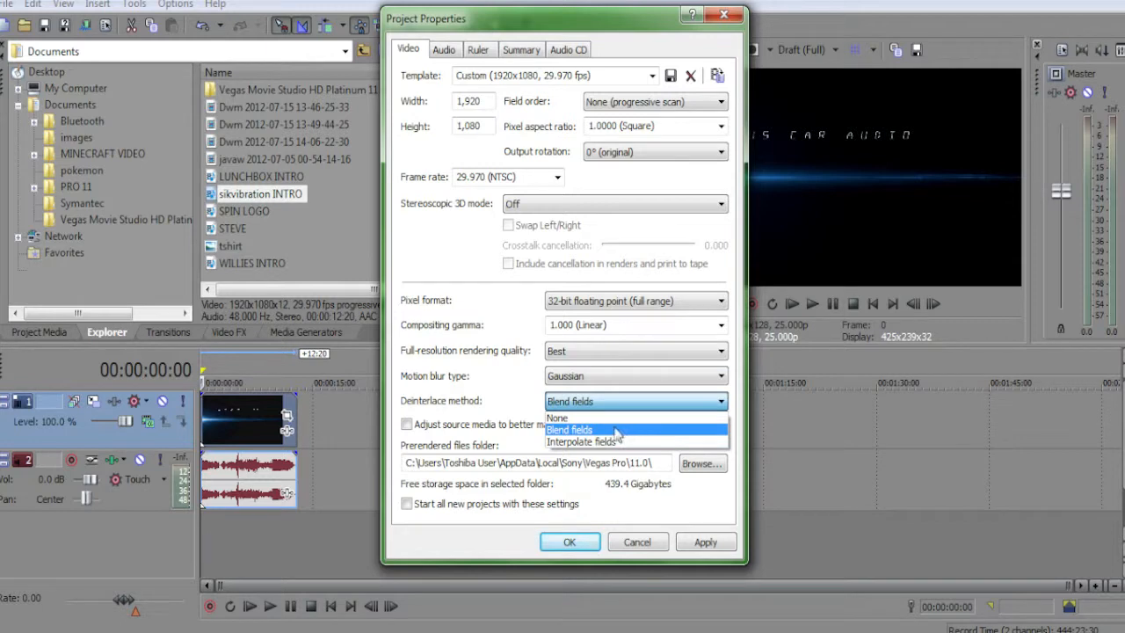
left_click(581, 430)
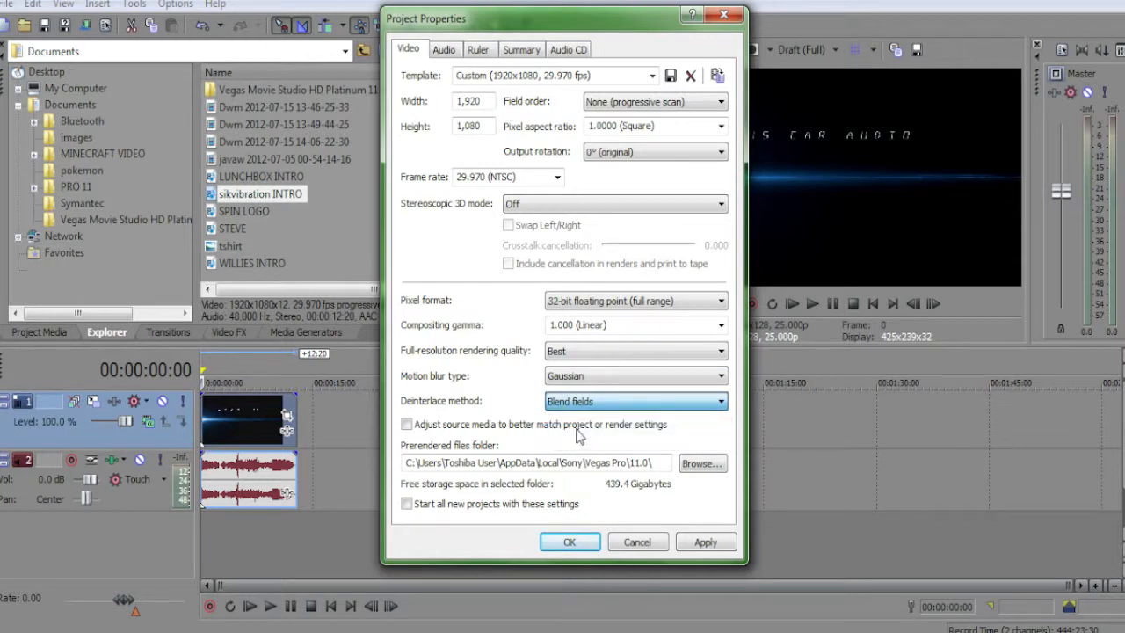
left_click(659, 356)
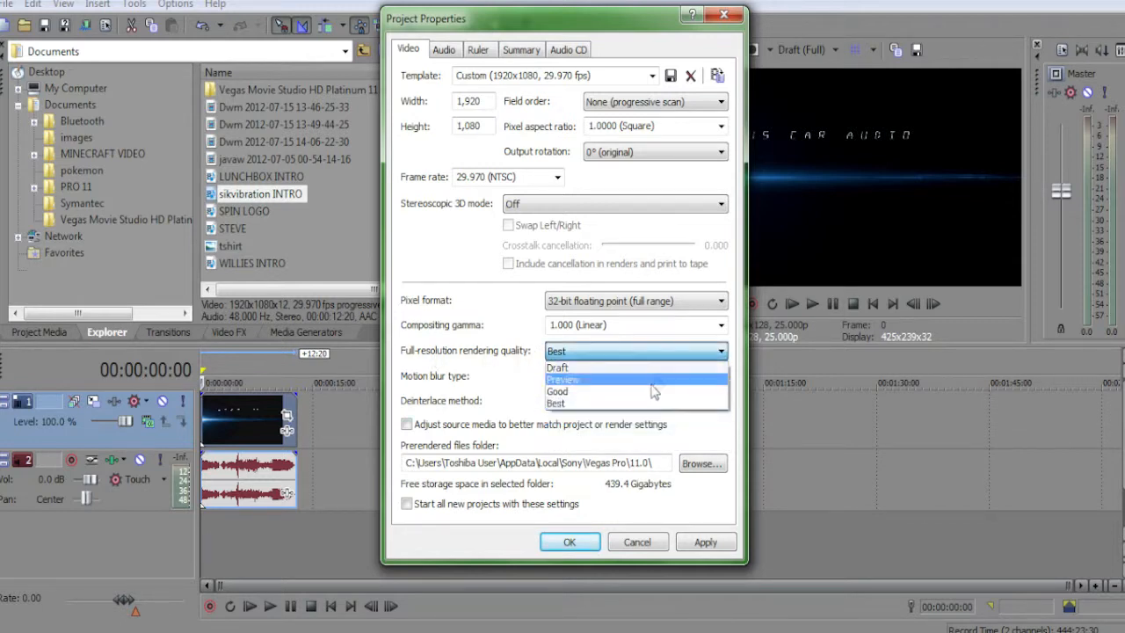
left_click(640, 408)
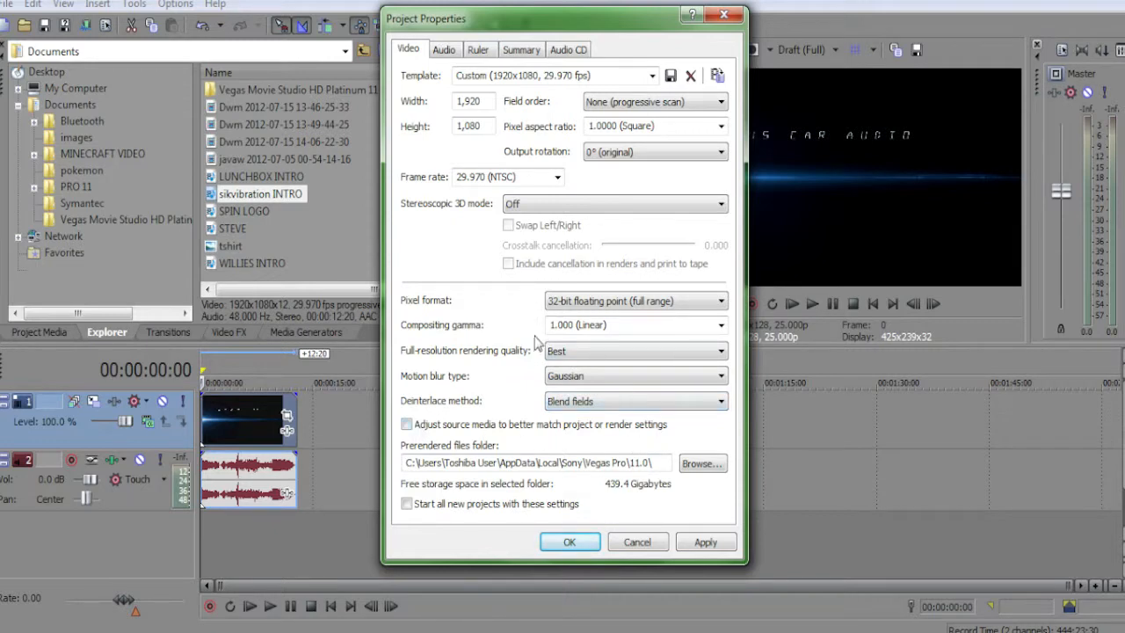
Set the project audio to a 48,000 Hz sample rate, 24-bit depth, Best resample and stretch quality, and Stereo master bus mode
left_click(444, 50)
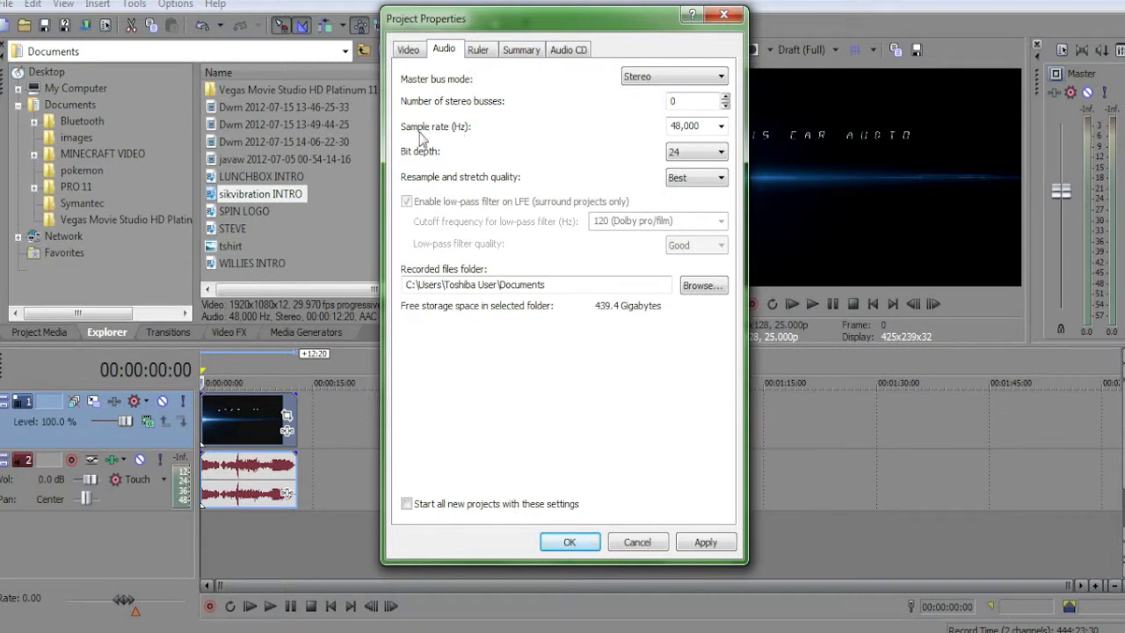
left_click(722, 126)
left_click(687, 204)
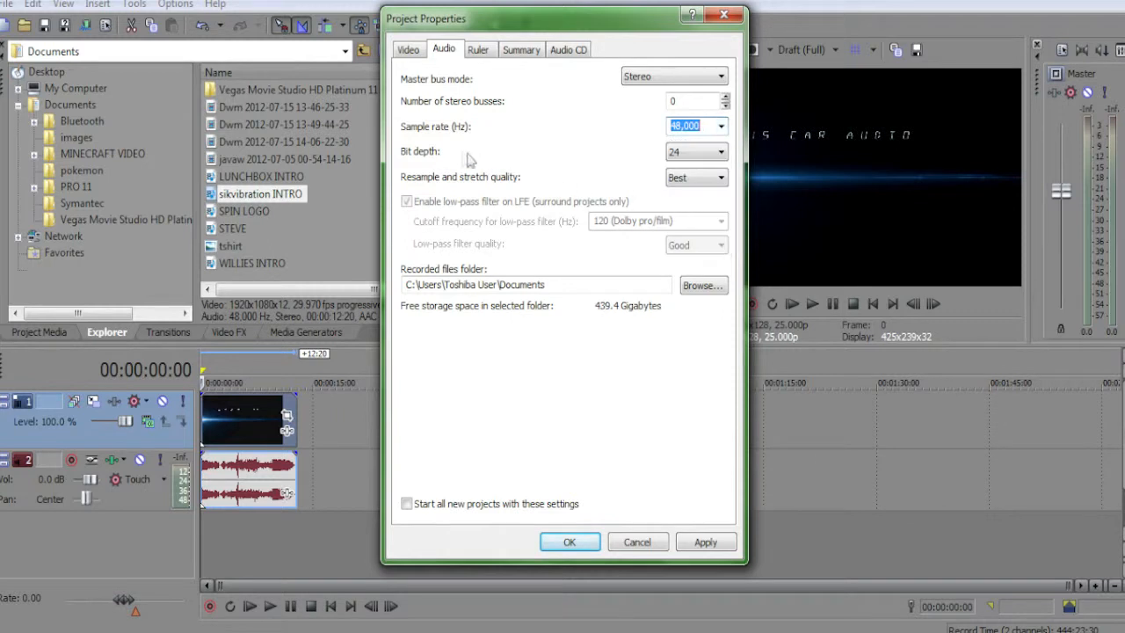
left_click(721, 152)
left_click(688, 193)
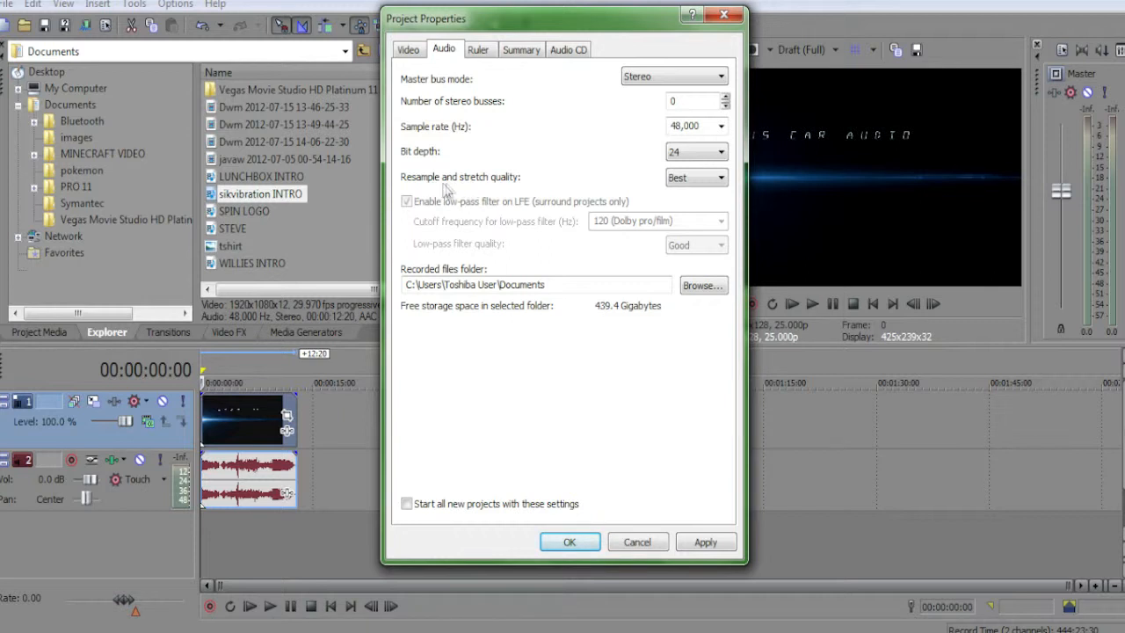
left_click(712, 185)
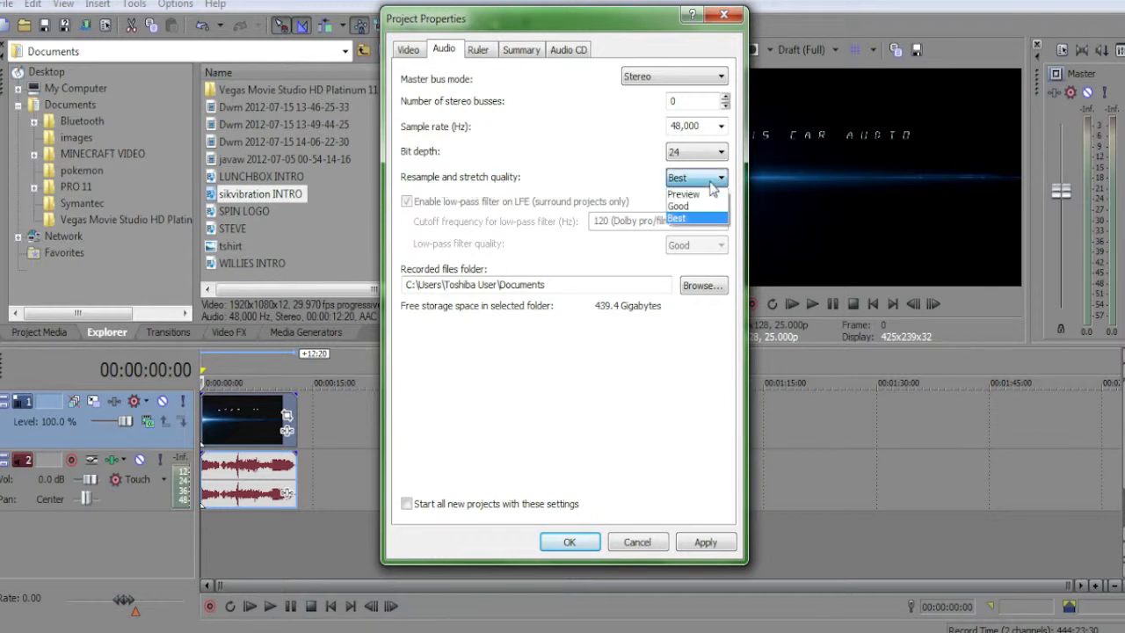
left_click(698, 217)
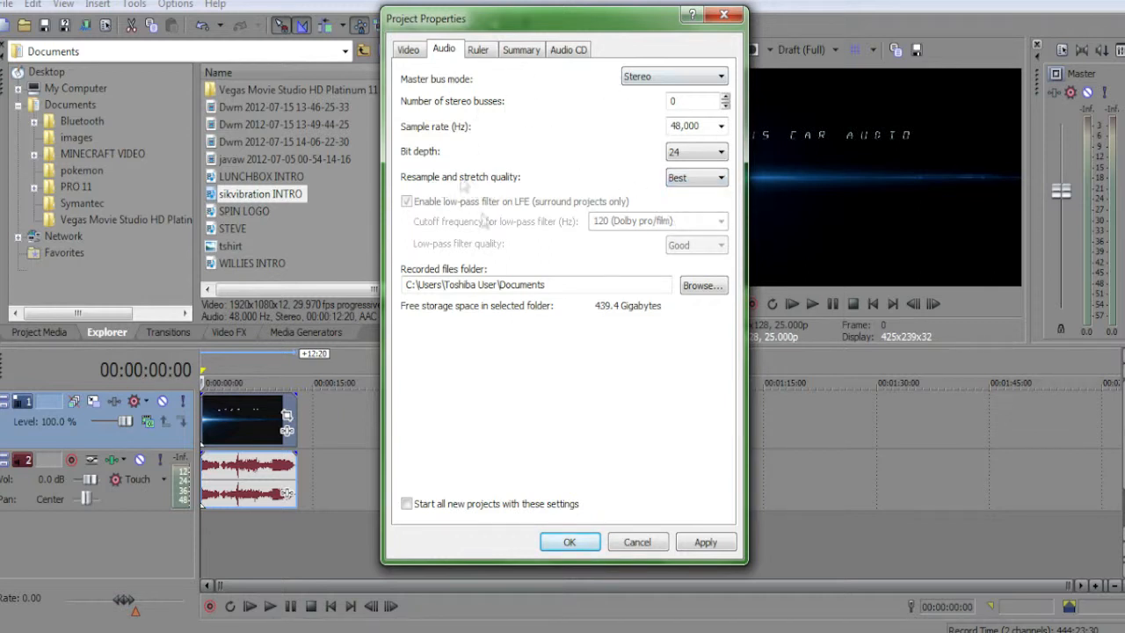
left_click(719, 78)
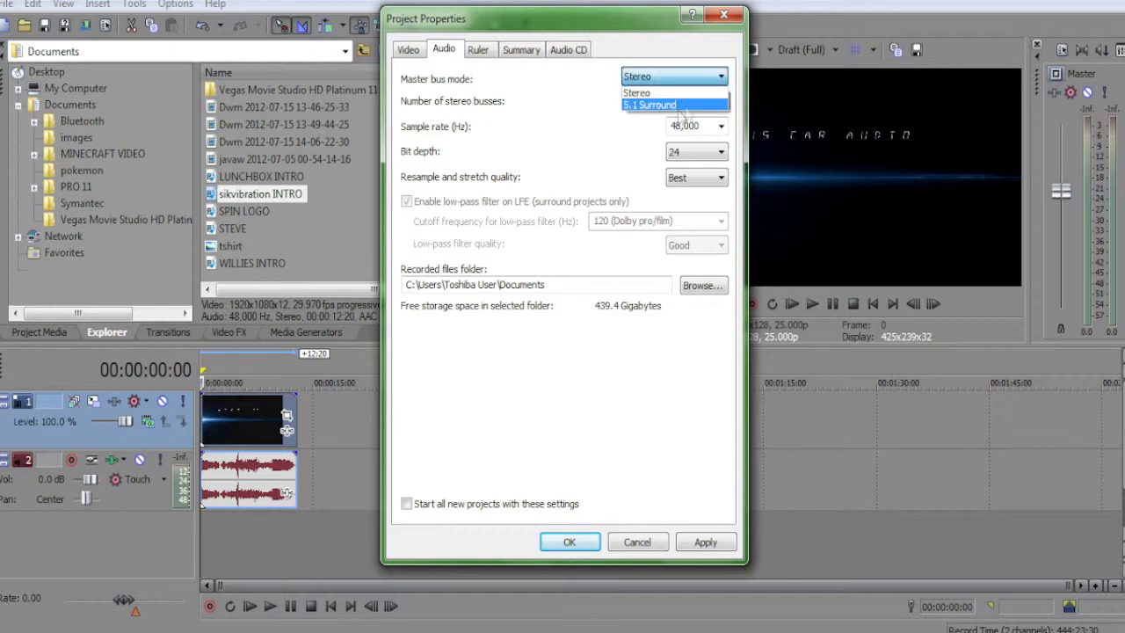
left_click(638, 94)
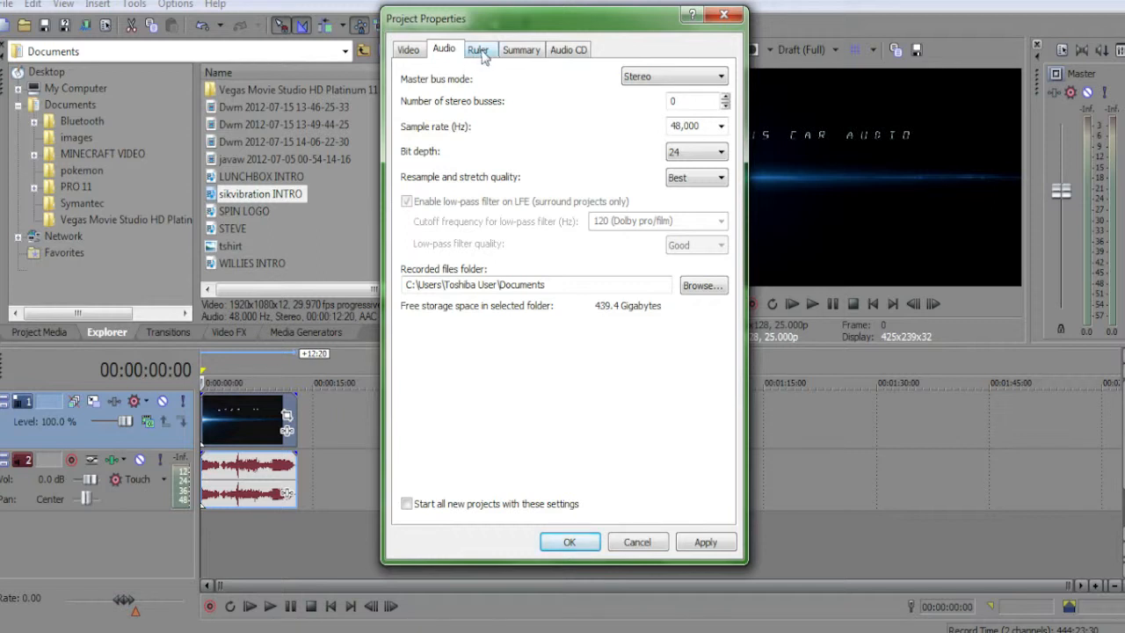
left_click(552, 53)
left_click(517, 52)
left_click(479, 51)
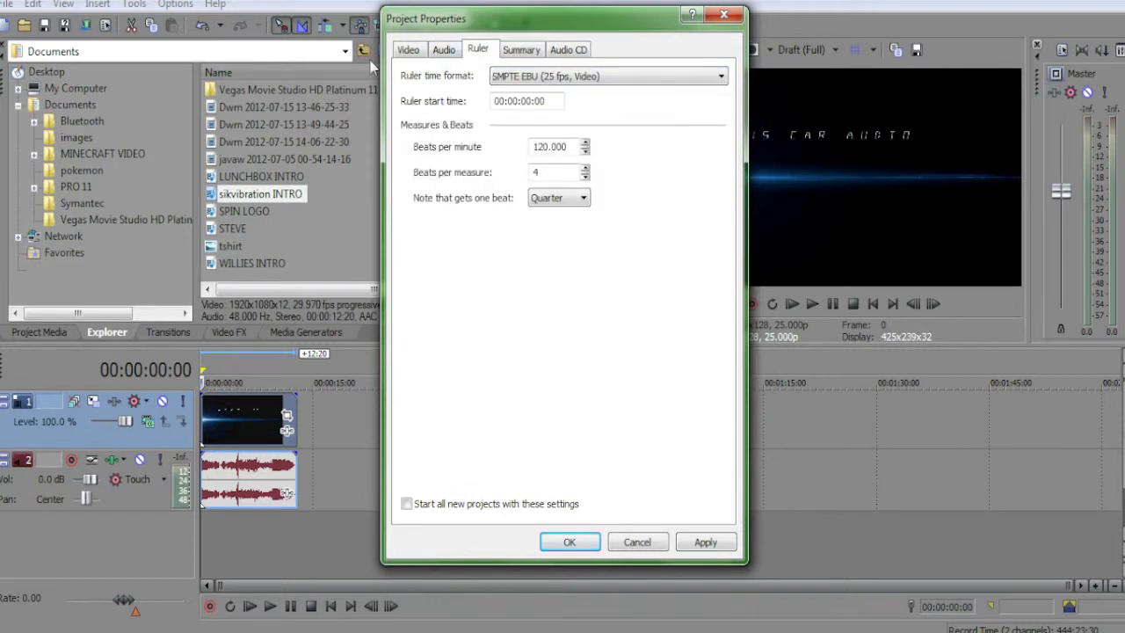
Save the video settings as a template with the owner's first name replacing Custom, and apply the project properties
left_click(422, 55)
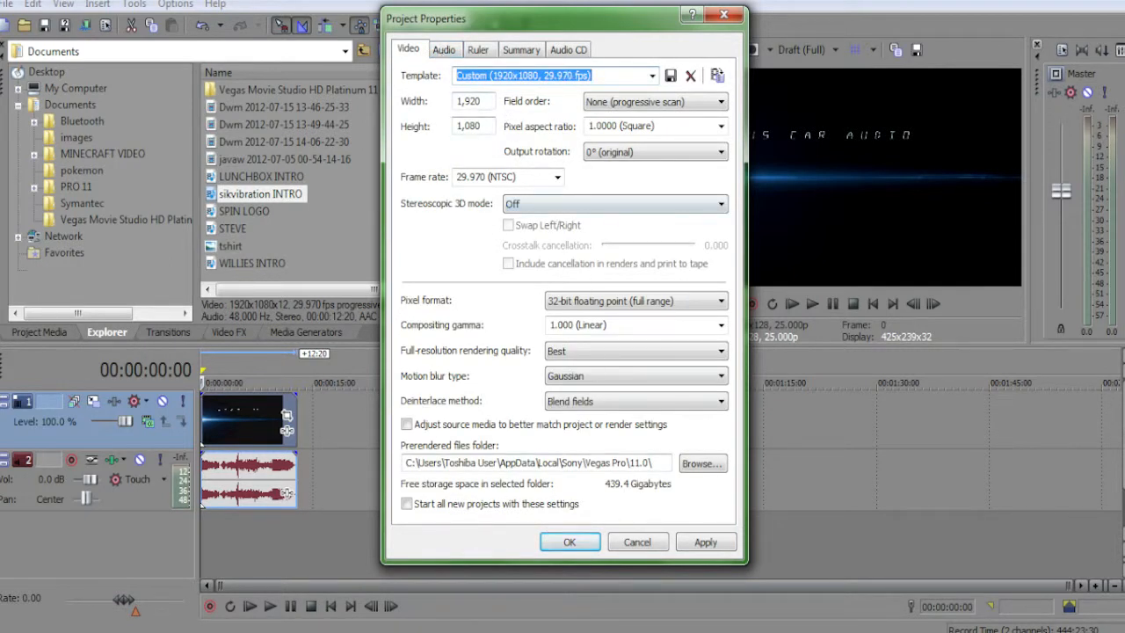
left_click(551, 75)
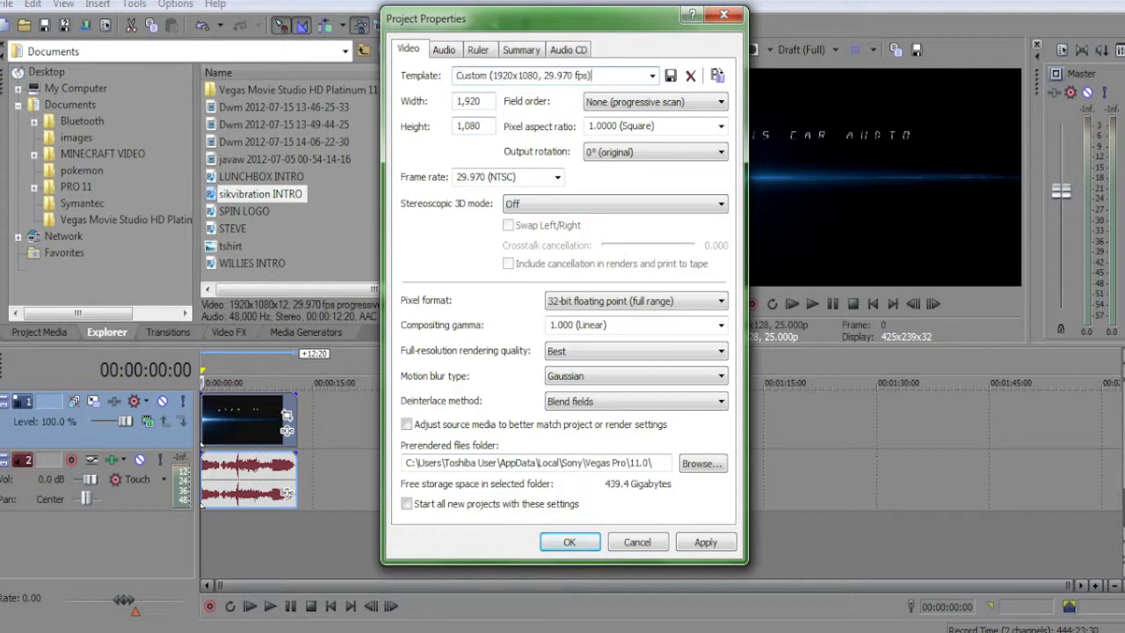
double_click(471, 76)
type("ADAM")
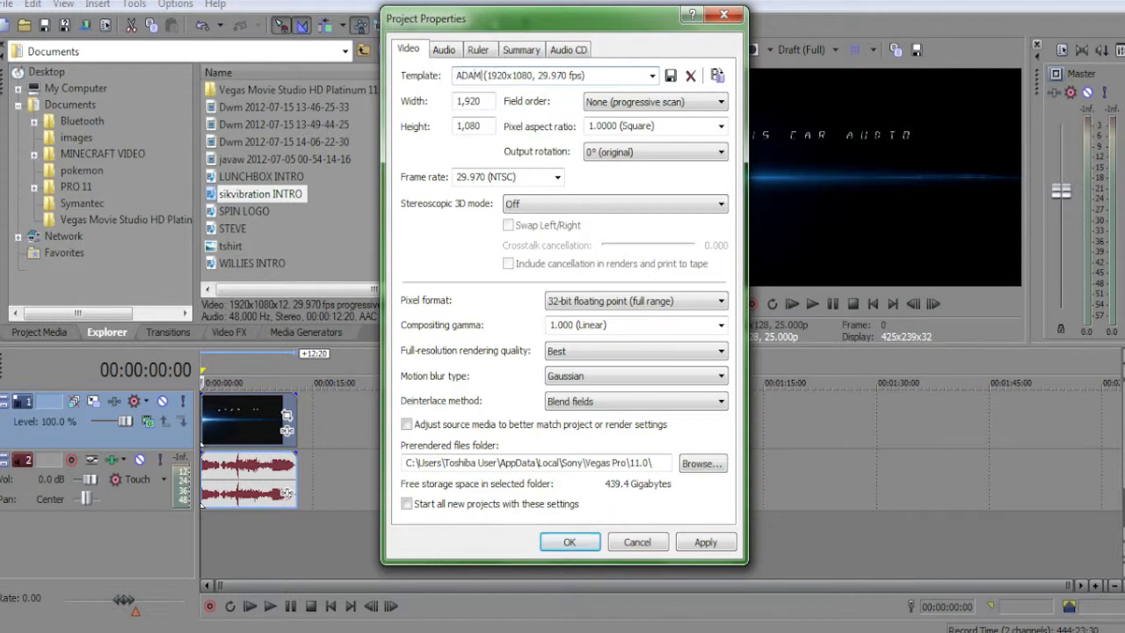
left_click(671, 77)
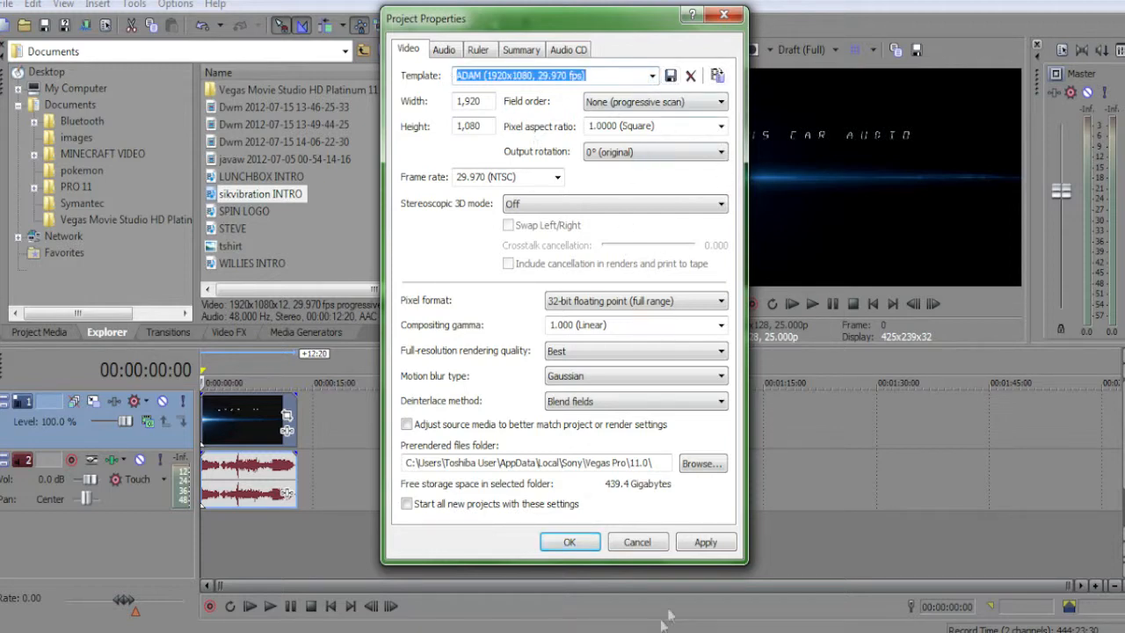
left_click(705, 542)
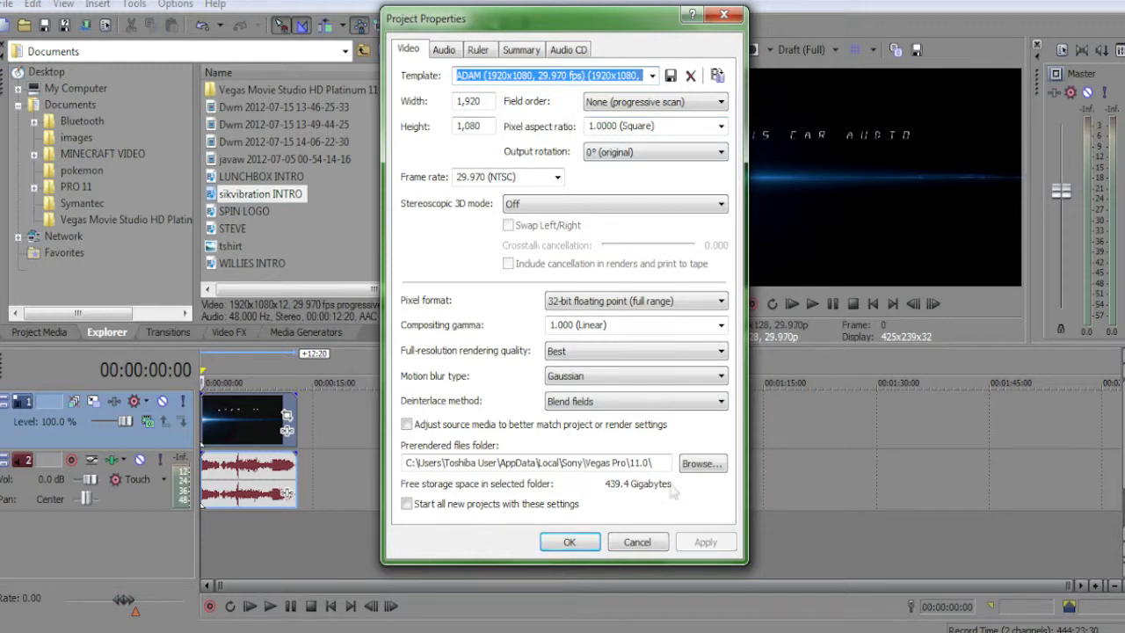
left_click(570, 542)
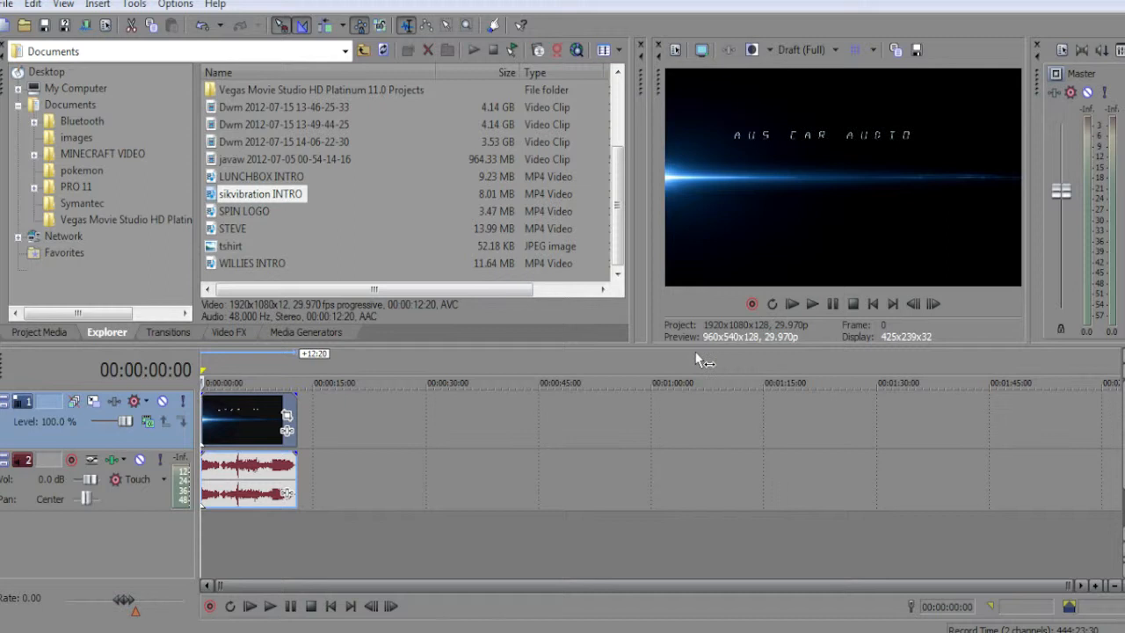
Preview the start of the intro clip on the timeline and stop the playback
left_click(270, 606)
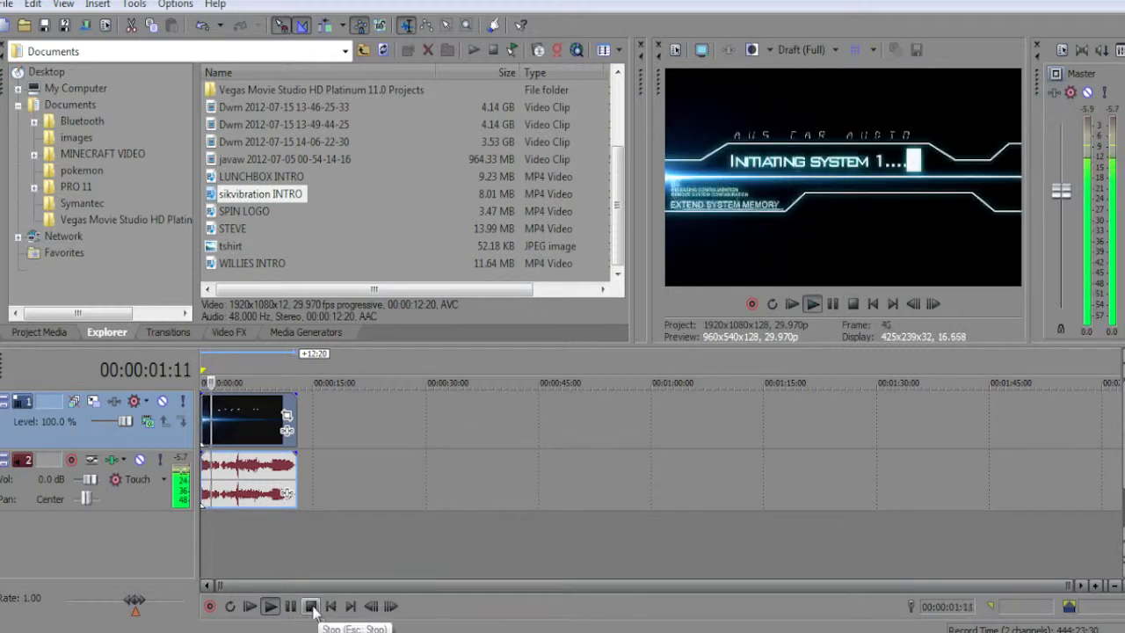
left_click(310, 606)
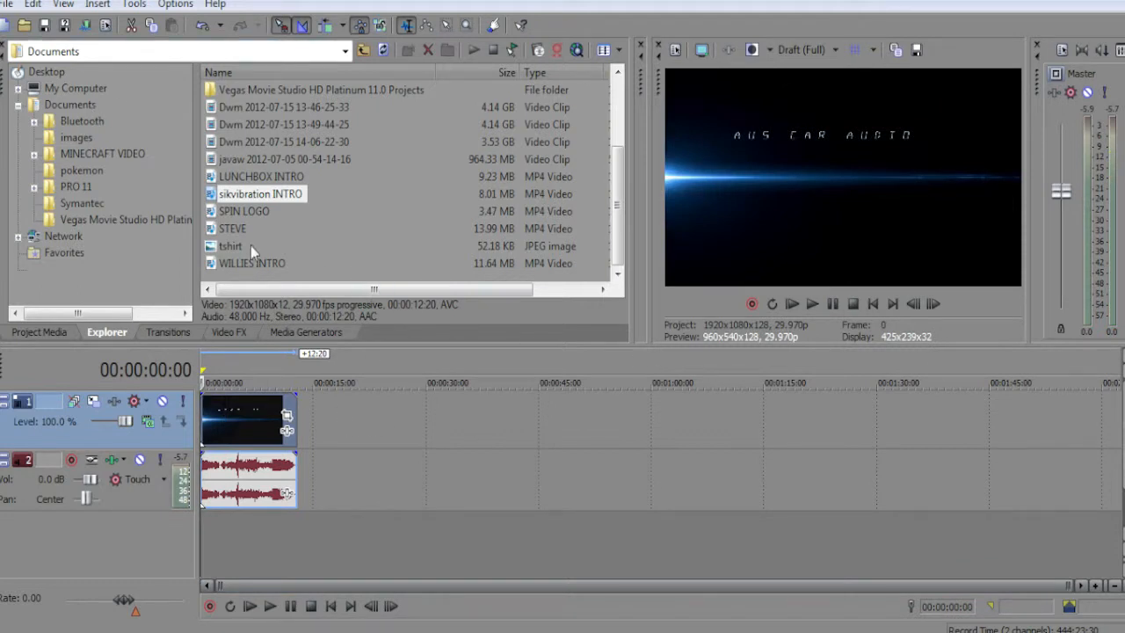
Start rendering the project to a file and name the output SIKVIBRATION
left_click(7, 5)
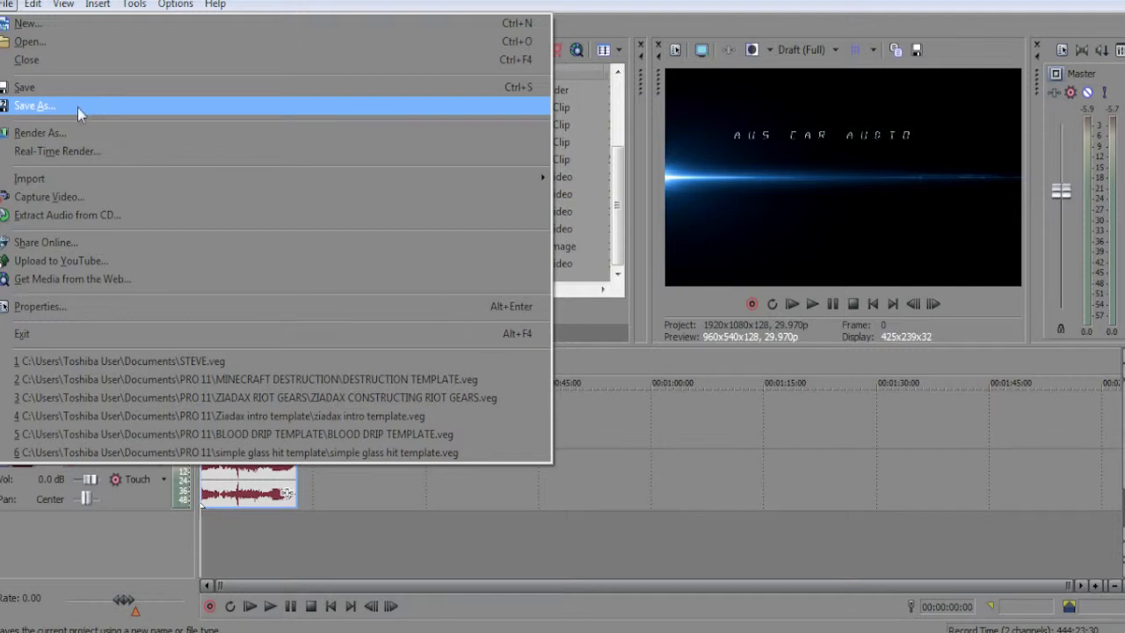
left_click(40, 133)
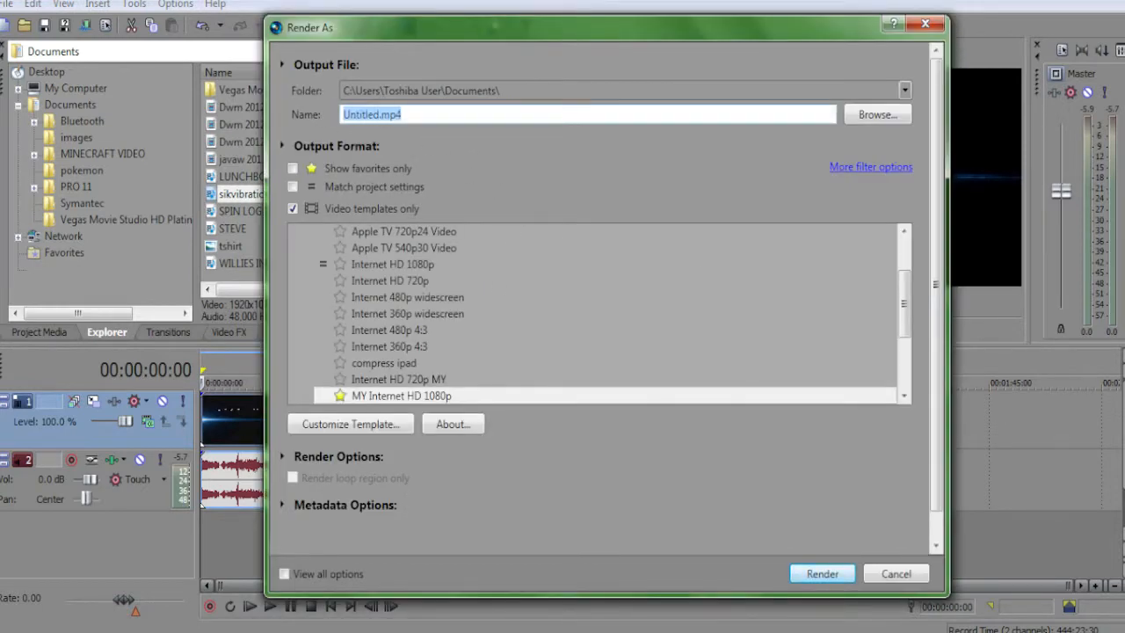
type("SIKVIBRATION")
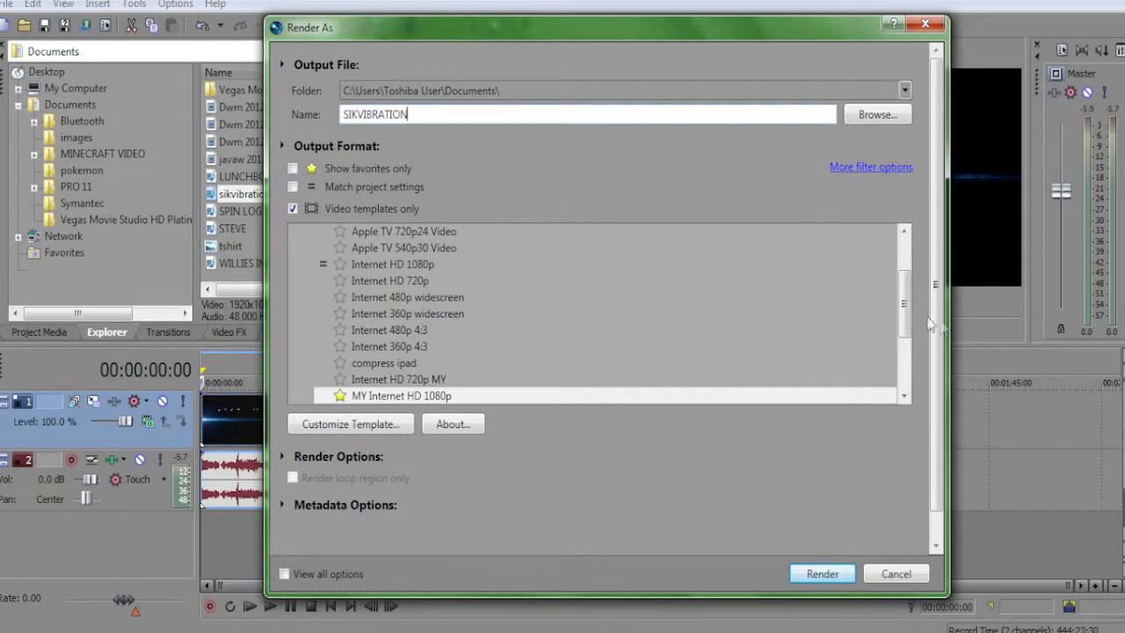
Choose the Internet HD 1080p template under MainConcept AVC/AAC (*.mp4) as the output format
scroll(905, 313, "up", 2)
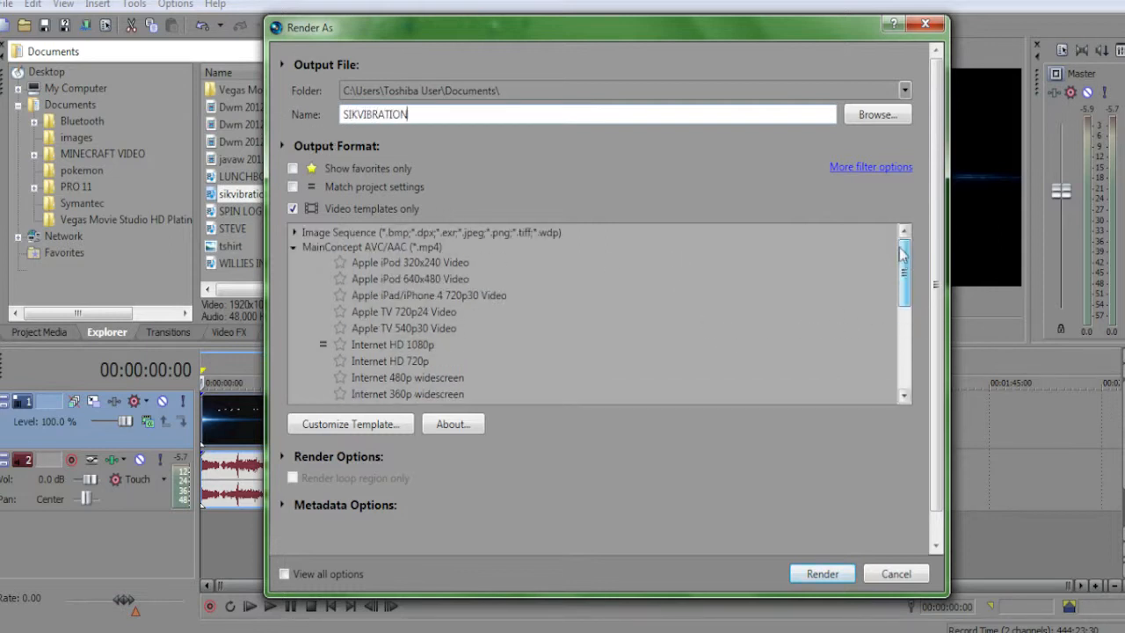
left_click(294, 248)
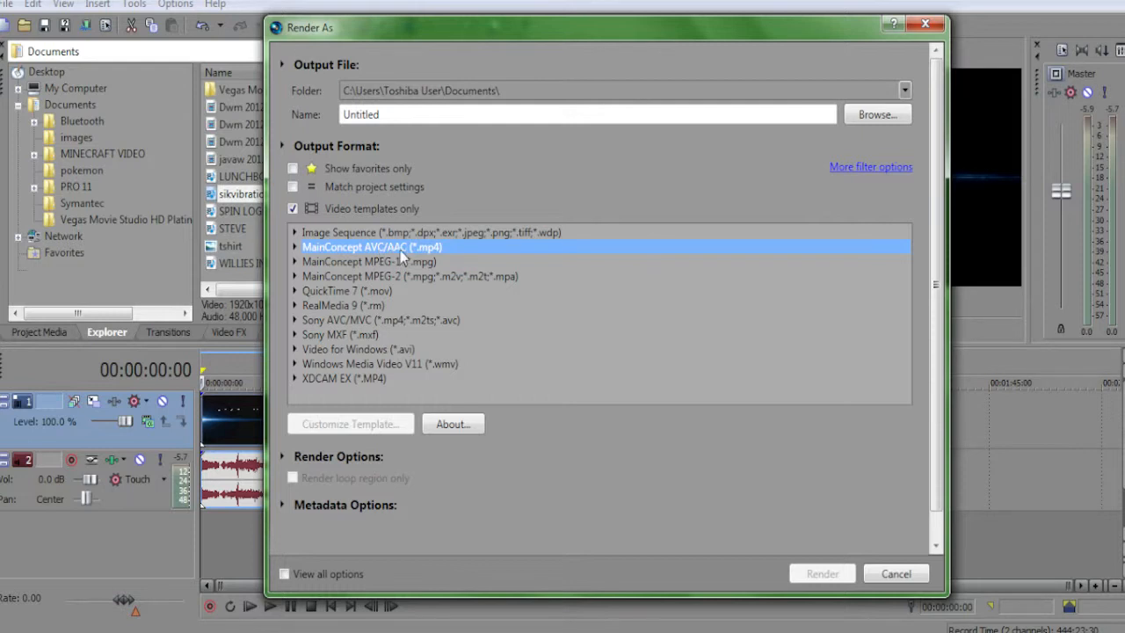
left_click(295, 248)
left_click_drag(905, 281, 909, 305)
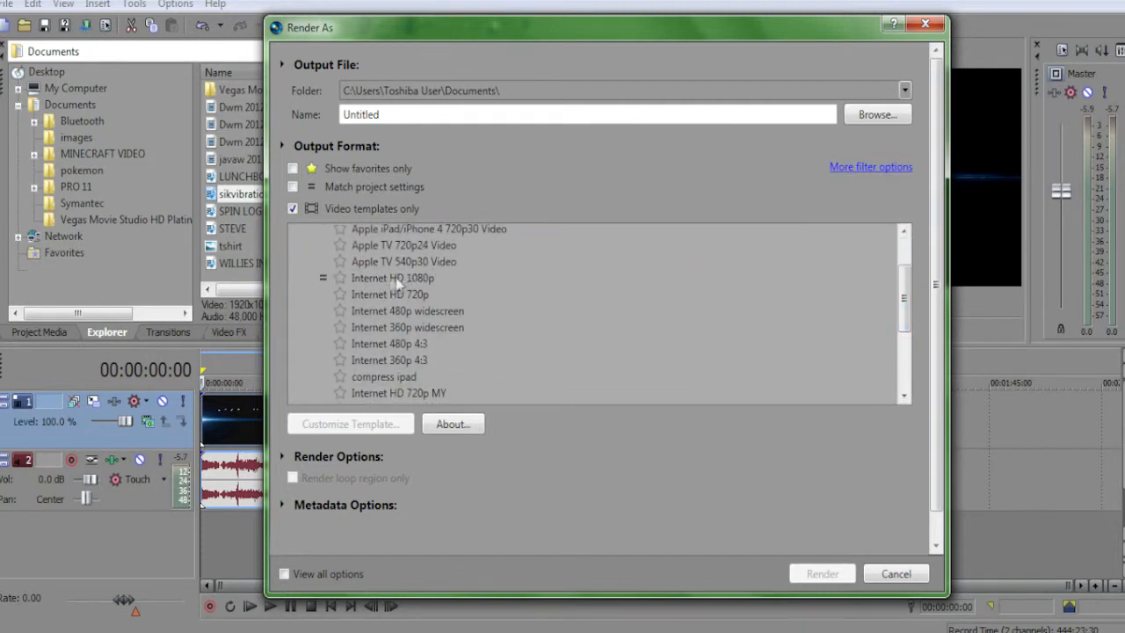
left_click(370, 283)
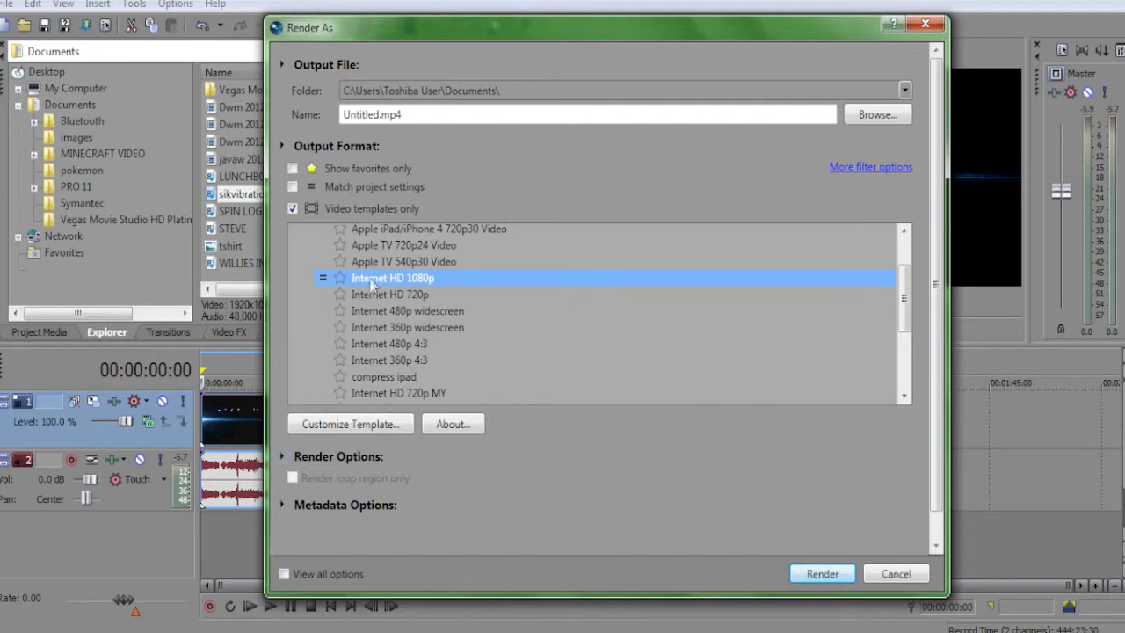
Customize the Internet HD 1080p template, choosing HD 1080p (1920x1080) as its video frame size
left_click(349, 424)
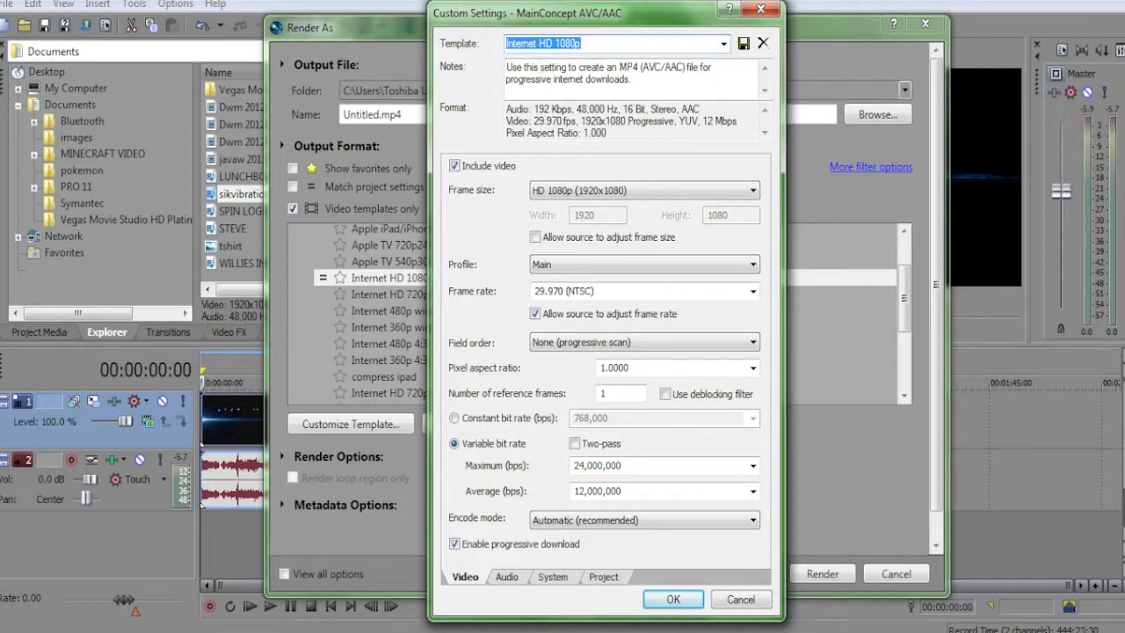
left_click(557, 188)
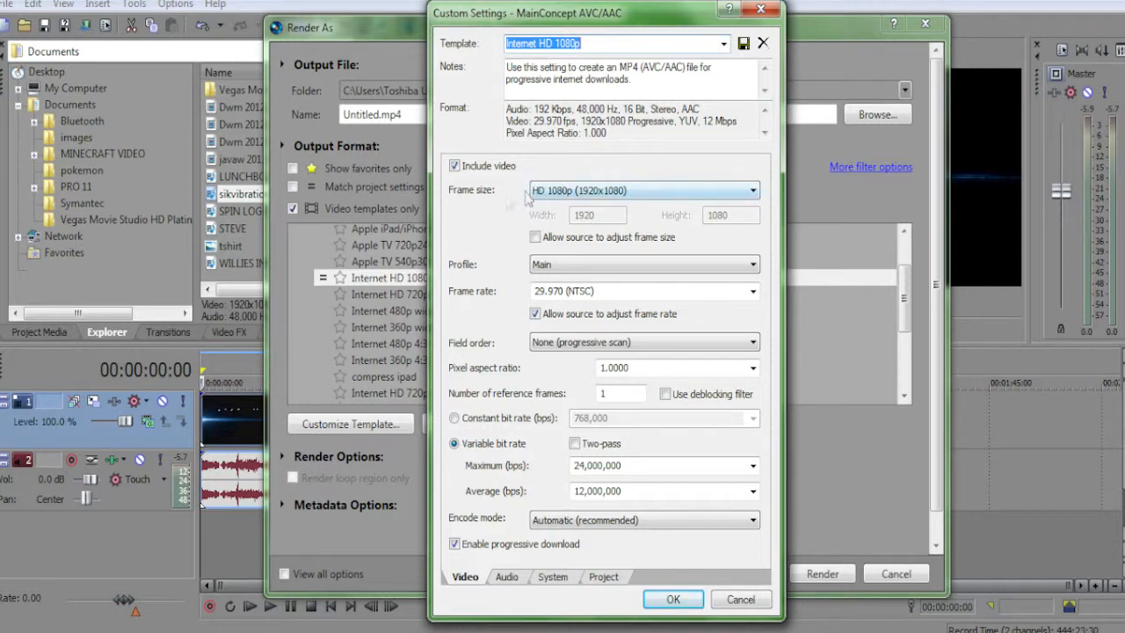
left_click(657, 196)
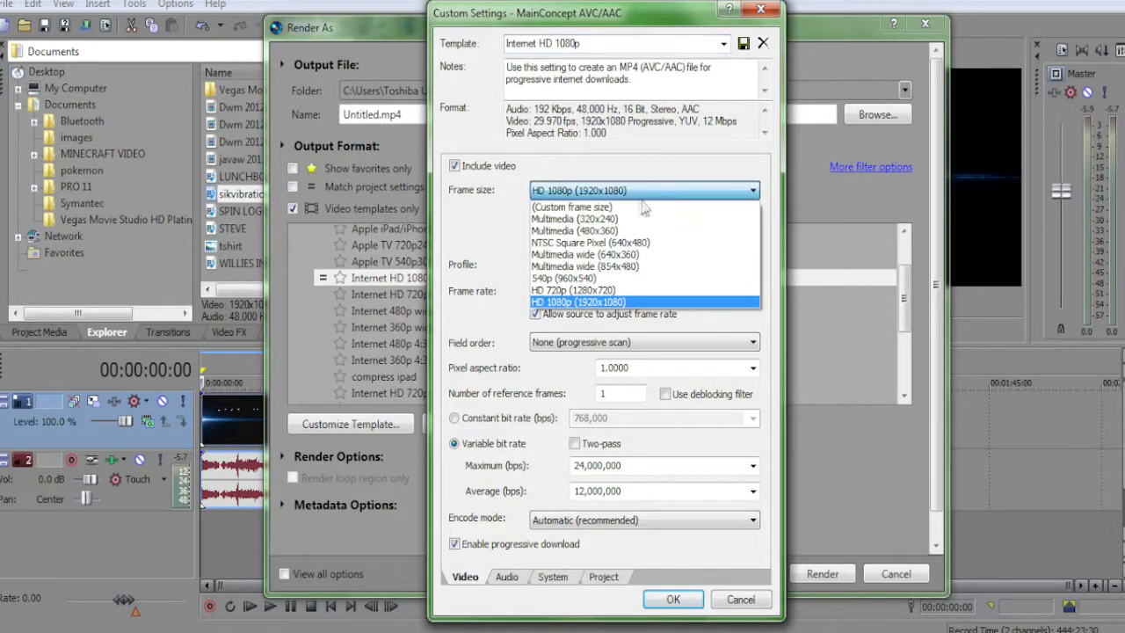
left_click(610, 302)
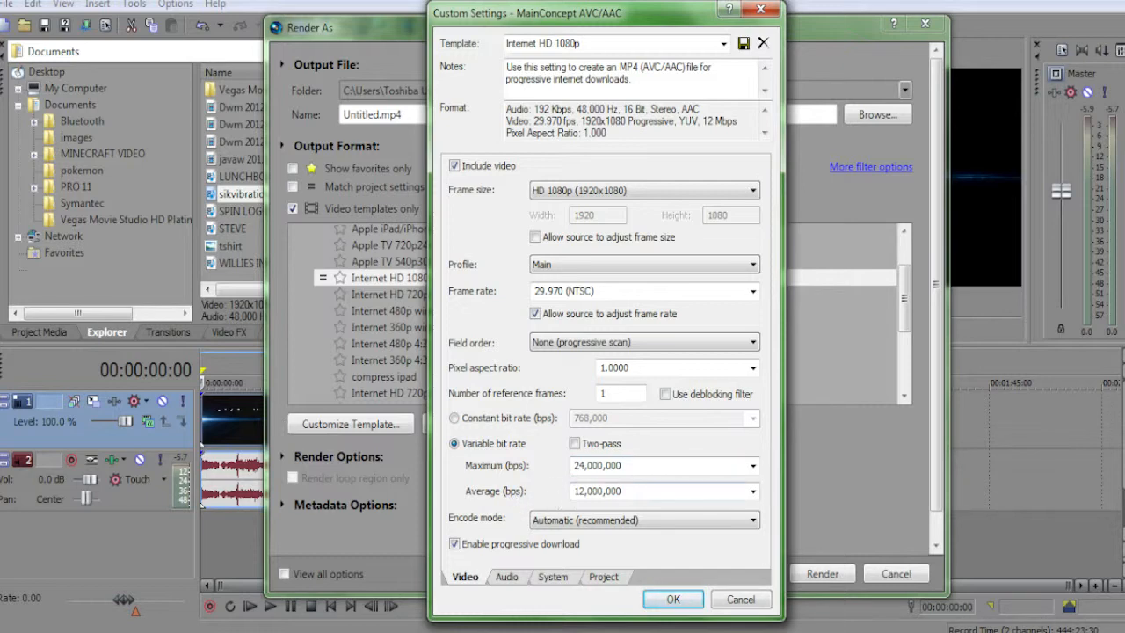
Set the template's audio bit rate to 320,000 bps, leaving the sample rate at 48,000 Hz
left_click(508, 576)
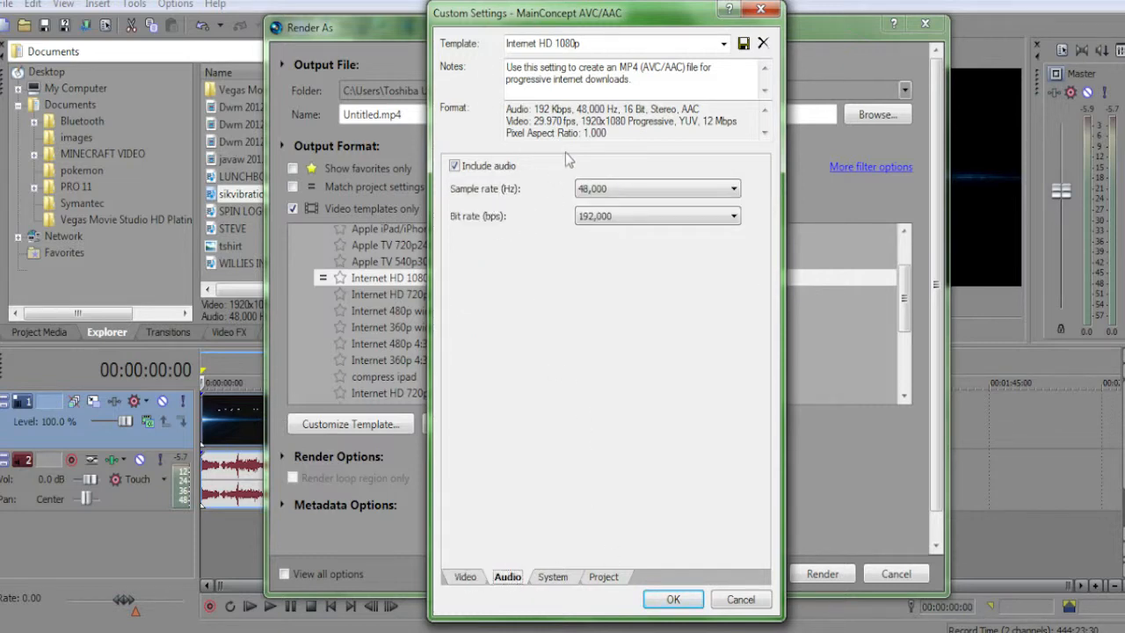
left_click(650, 198)
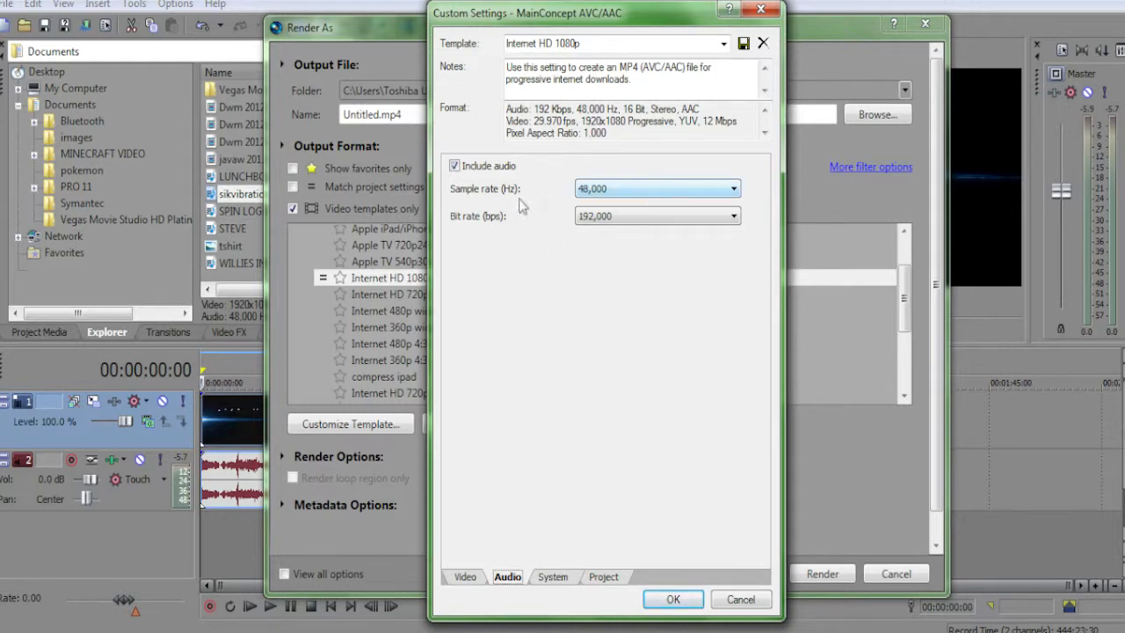
left_click(658, 218)
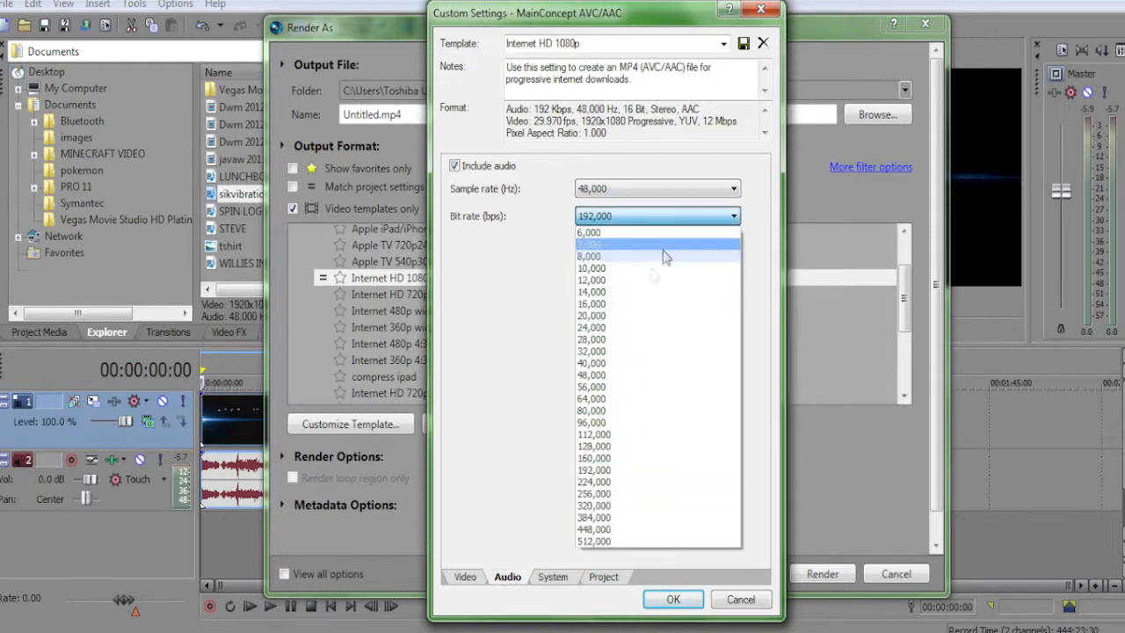
left_click(606, 508)
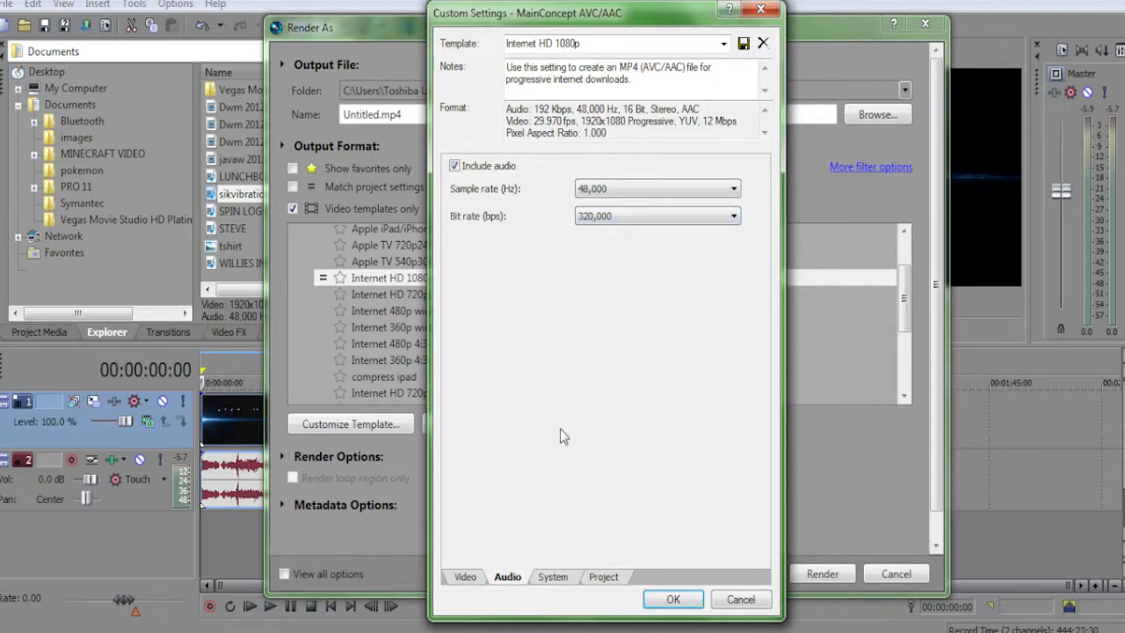
Check the system for a usable GPU and set the template's video rendering quality to Best
left_click(553, 577)
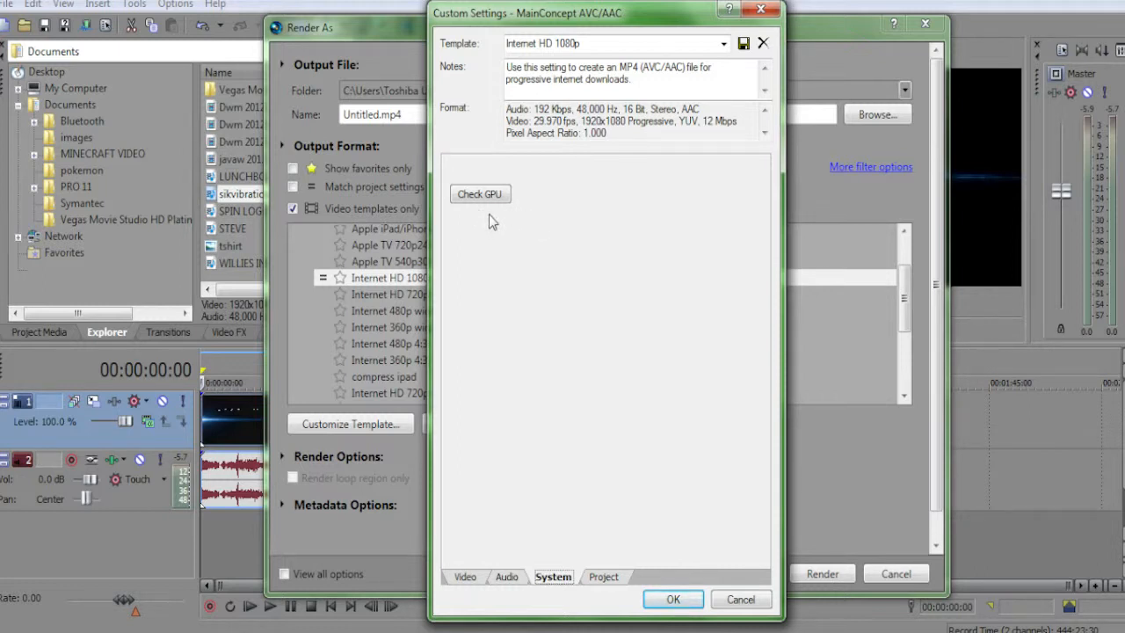
left_click(482, 201)
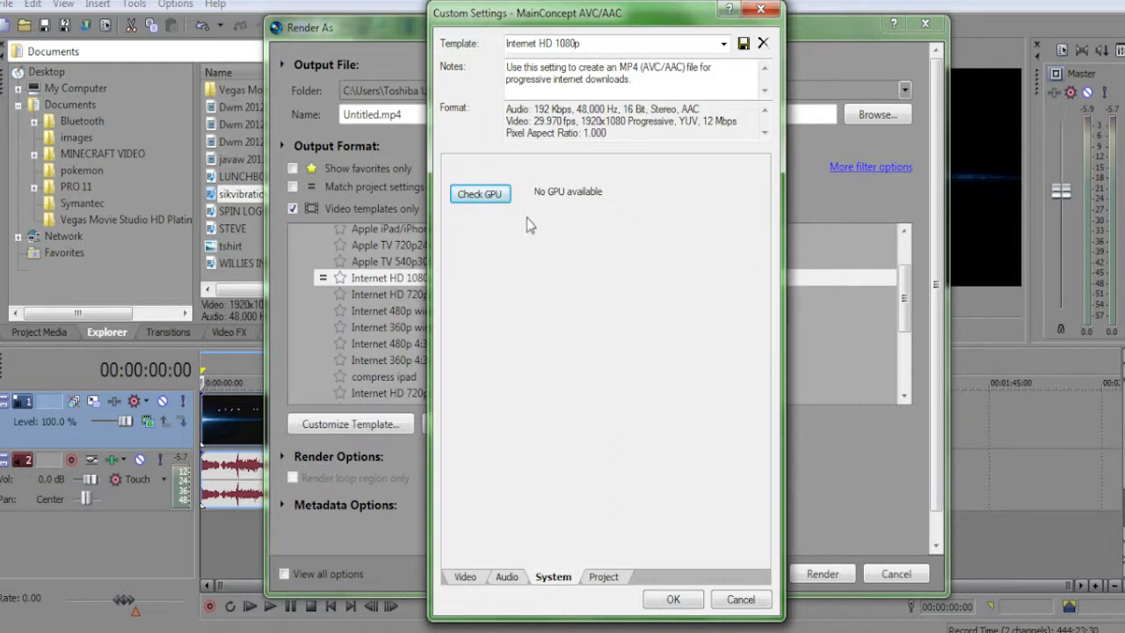
left_click(600, 578)
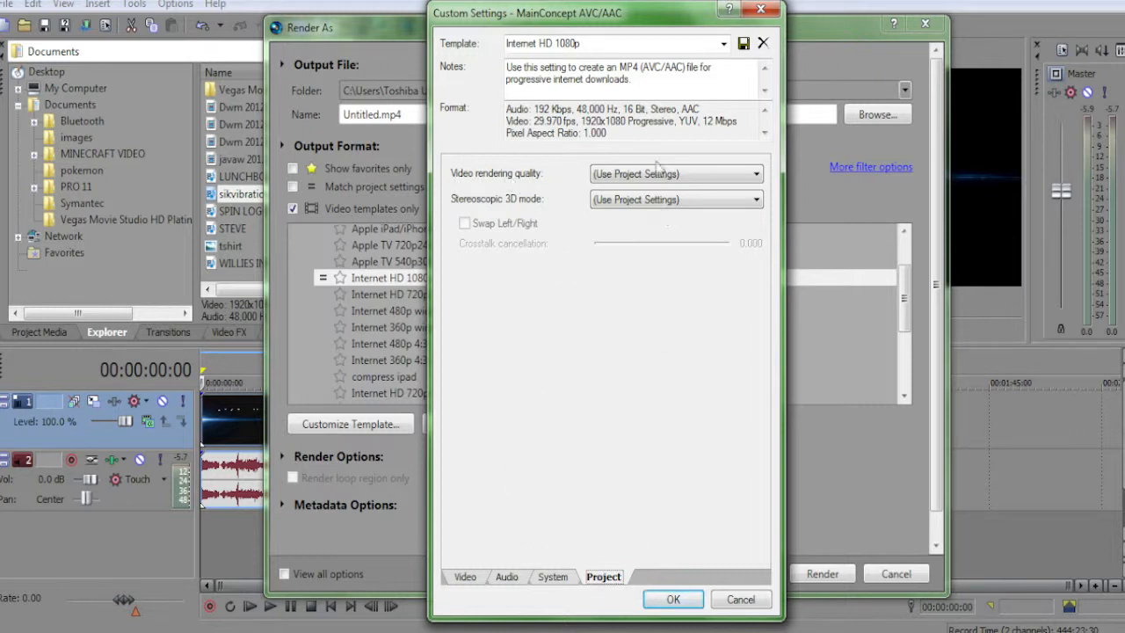
left_click(686, 174)
left_click(628, 240)
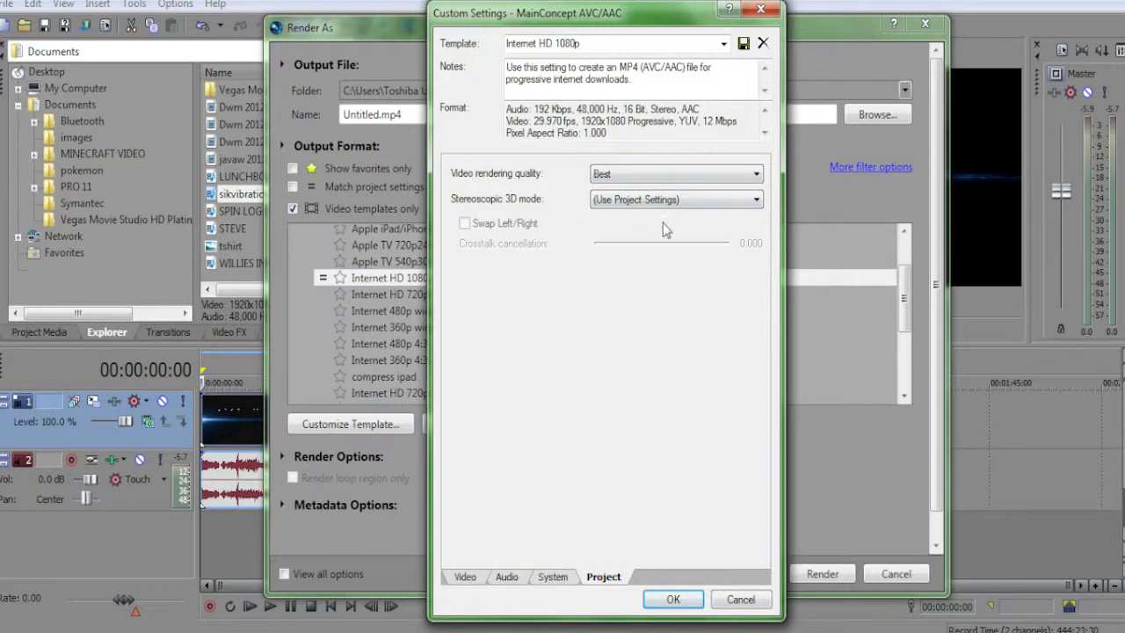
Save the customized settings as a new render template named SIKVIInternet HD 1080p
left_click(464, 578)
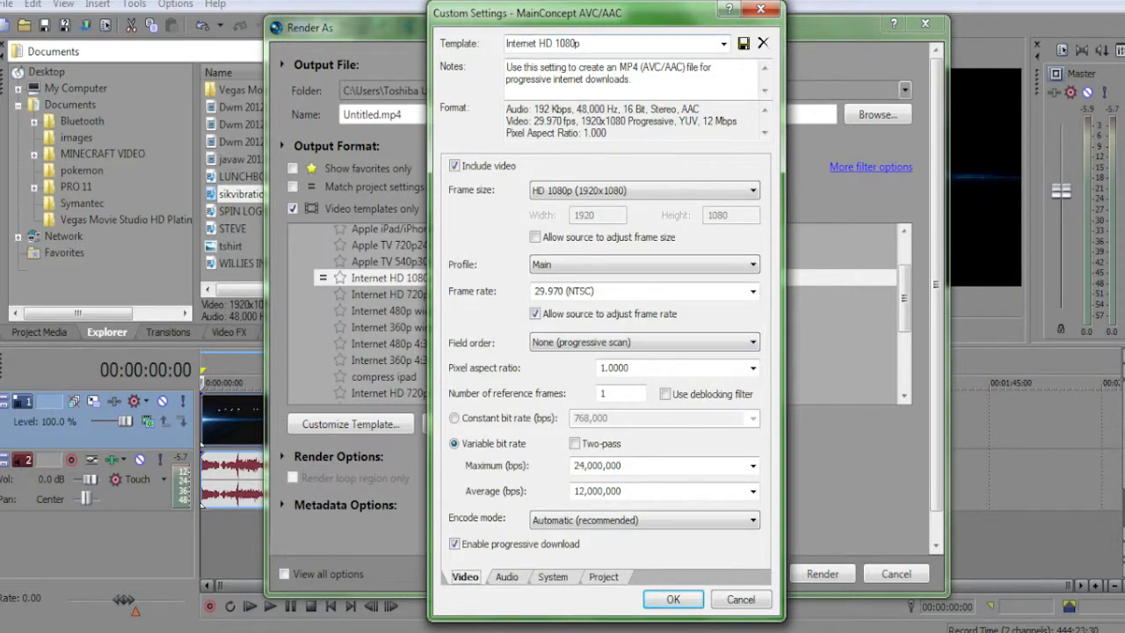
left_click_drag(507, 43, 616, 41)
left_click(506, 43)
type("SIKV")
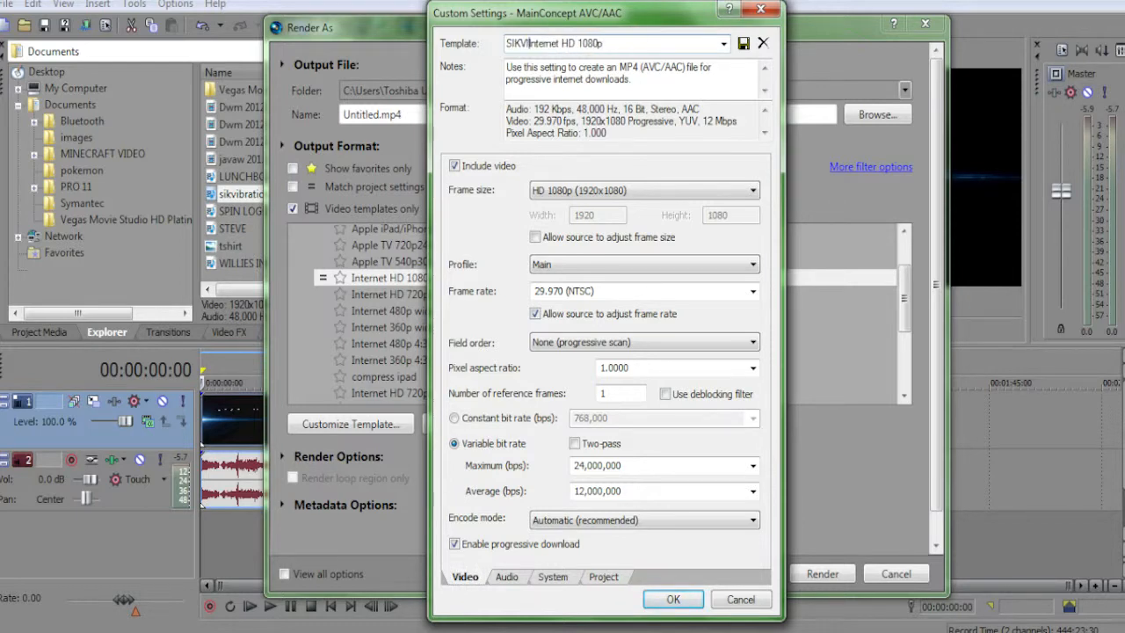
left_click(743, 43)
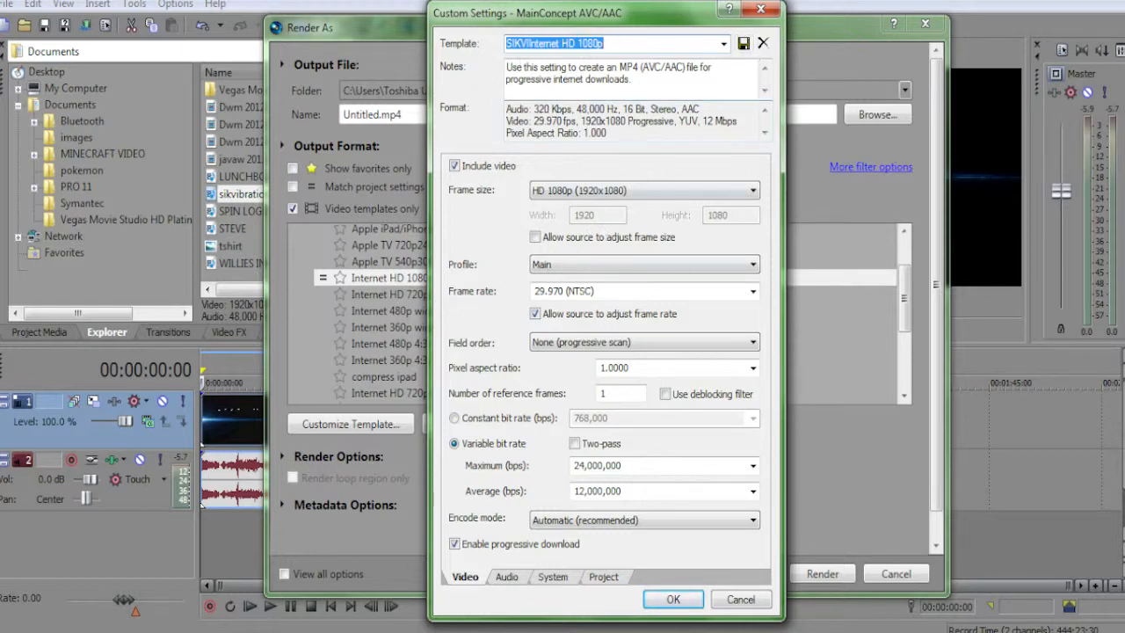
Accept the custom settings and render the project with the SIKVIInternet HD 1080p template
left_click(673, 599)
scroll(902, 316, "down", 2)
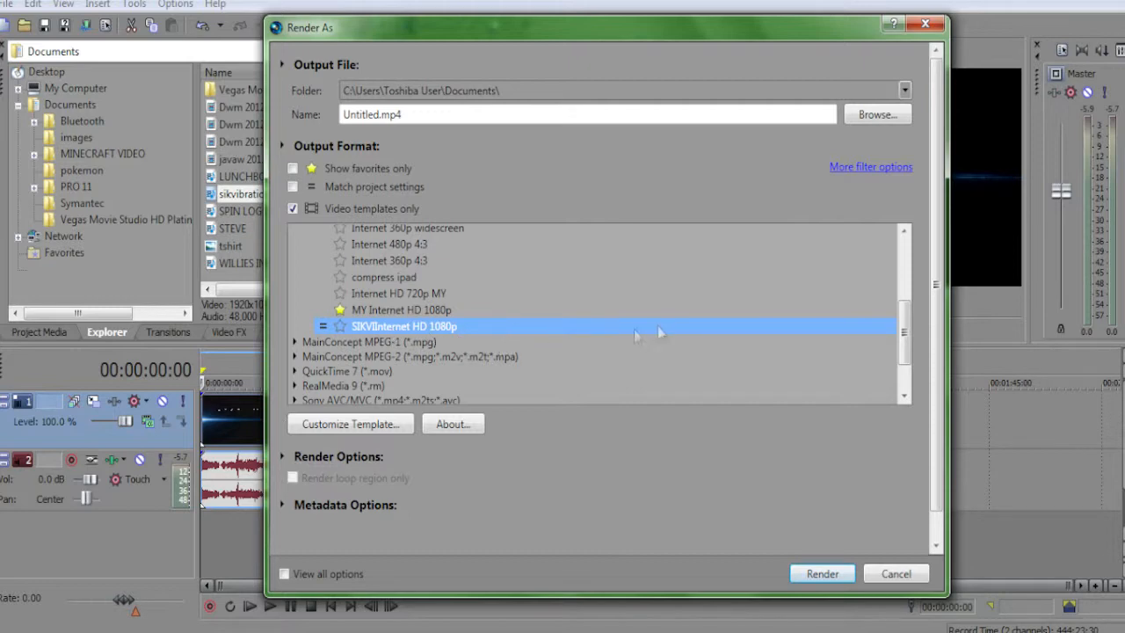
left_click(820, 574)
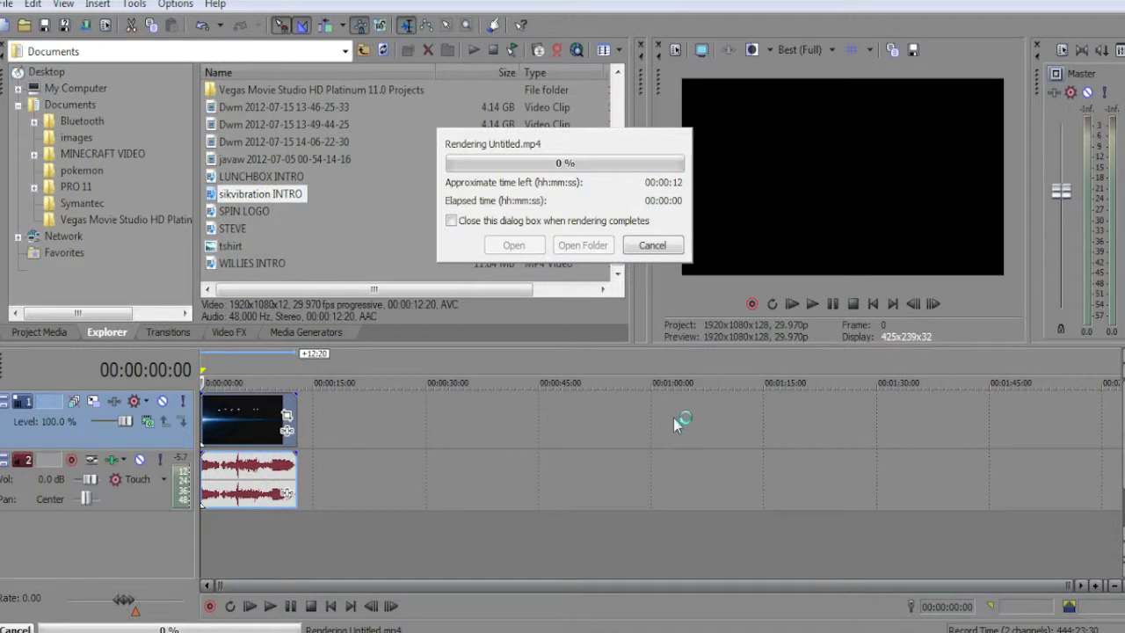